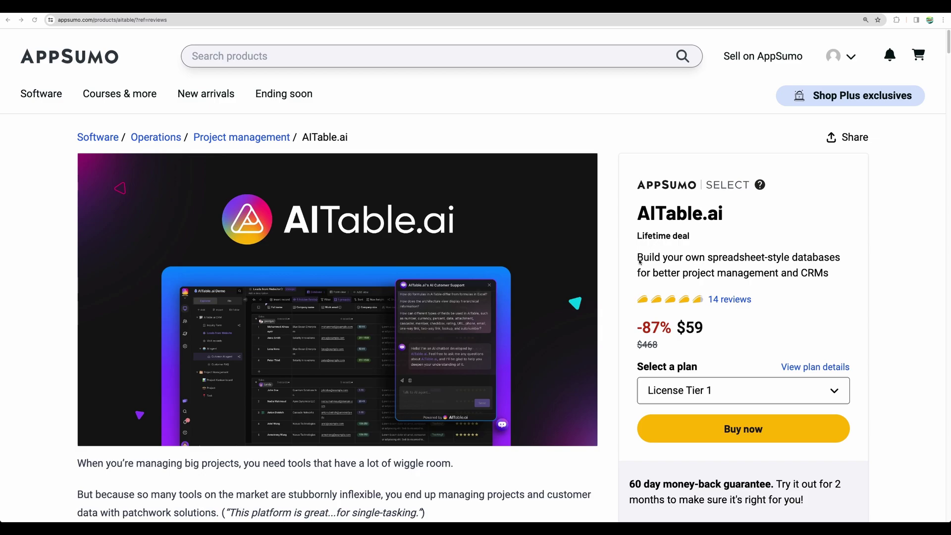
# Step: Scroll the AITable.ai deal page to At-a-glance, listing Airtable, HubSpot CRM and Monday.com alternatives
pyautogui.scroll(-2, 639, 261)
pyautogui.scroll(2, 620, 275)
pyautogui.scroll(-2, 628, 264)
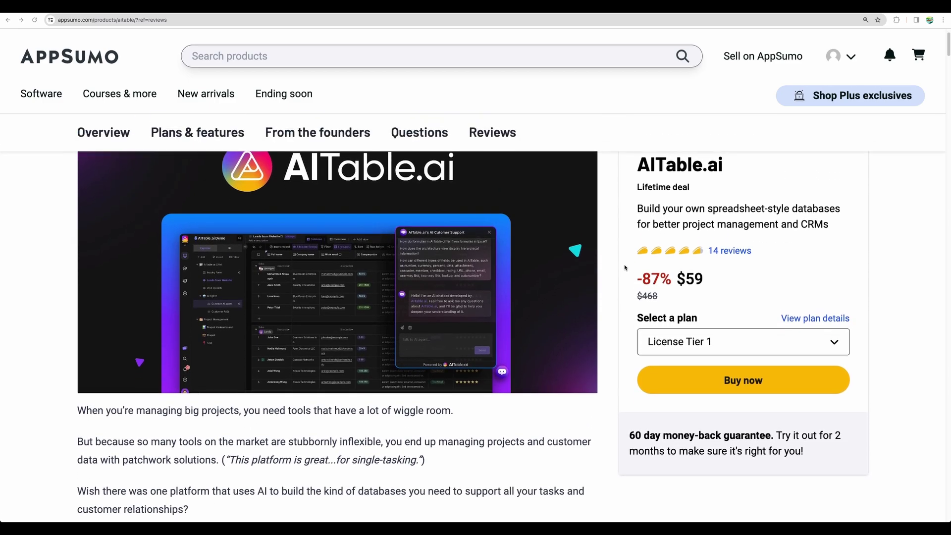
pyautogui.scroll(1, 623, 322)
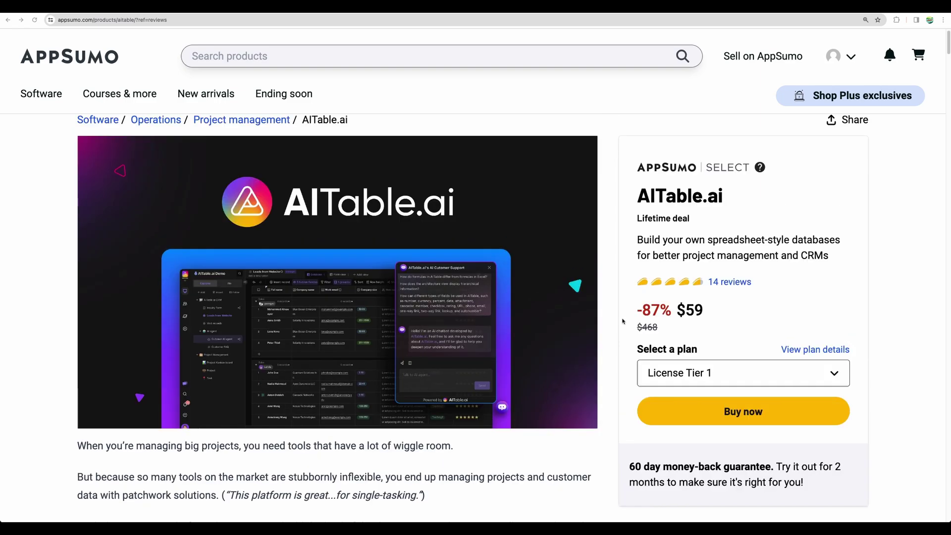
pyautogui.scroll(-3, 623, 321)
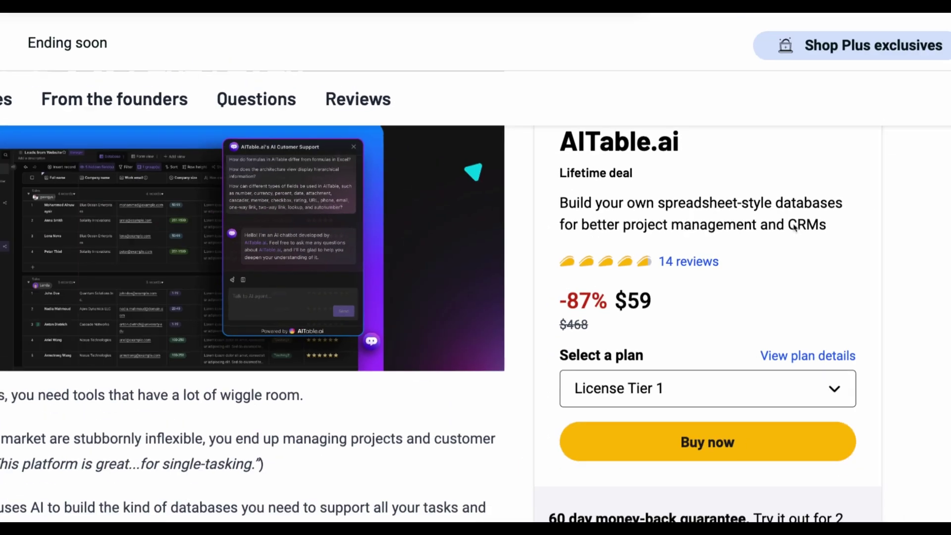
pyautogui.scroll(5, 28, 371)
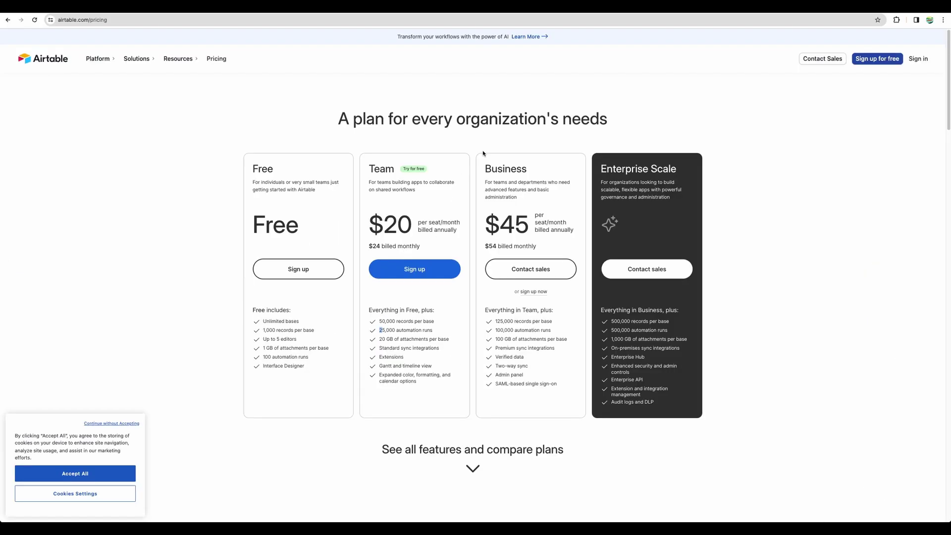
# Step: Zoom in on Airtable's pricing page and accept all cookies
pyautogui.press('super+plus')
pyautogui.press('super+plus')
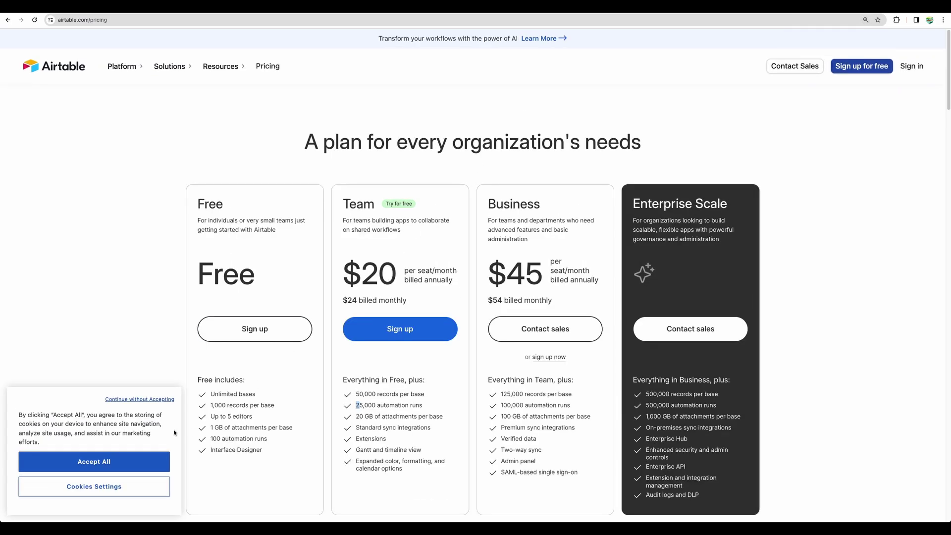
pyautogui.click(144, 459)
pyautogui.scroll(-3, 389, 297)
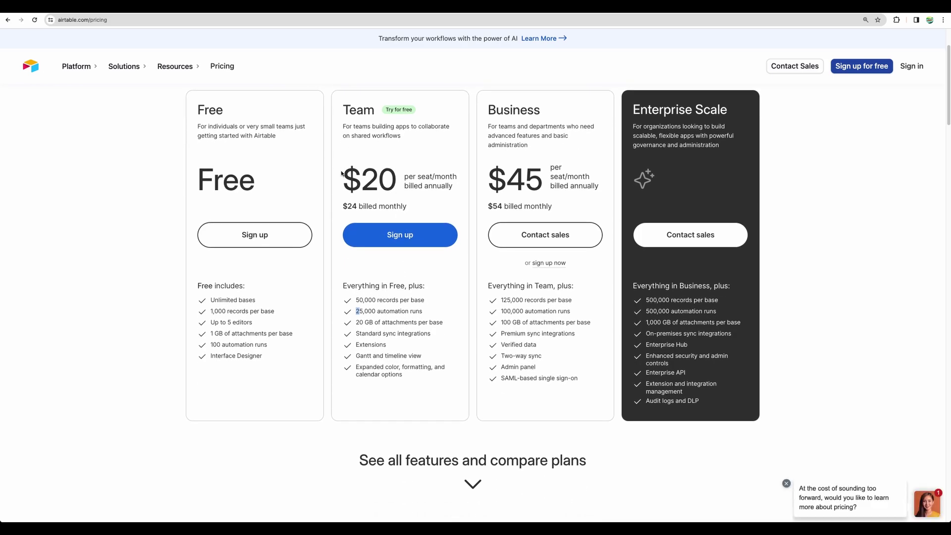
# Step: Highlight the Team plan's $20 price and its 25,000 automation runs
pyautogui.moveTo(341, 173); pyautogui.dragTo(453, 187)
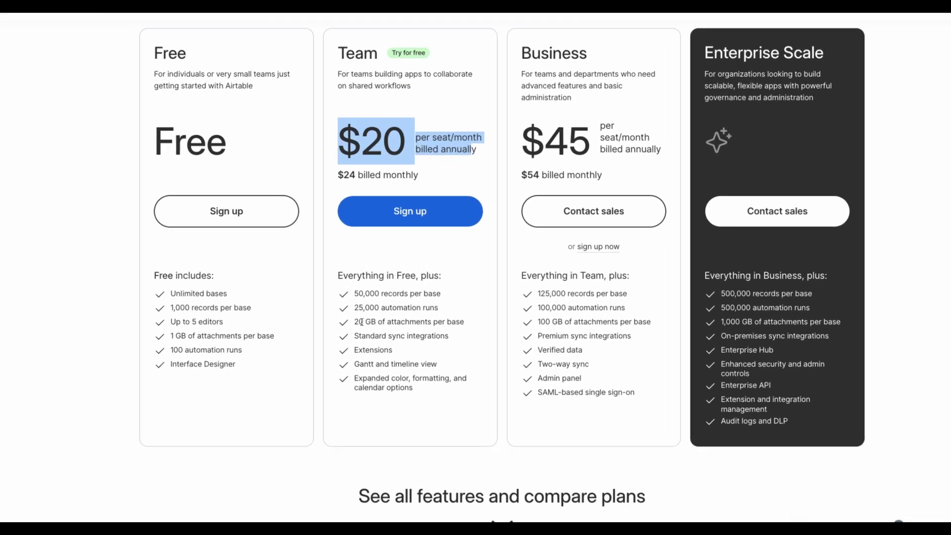
pyautogui.click(357, 312)
pyautogui.moveTo(353, 300); pyautogui.dragTo(472, 295)
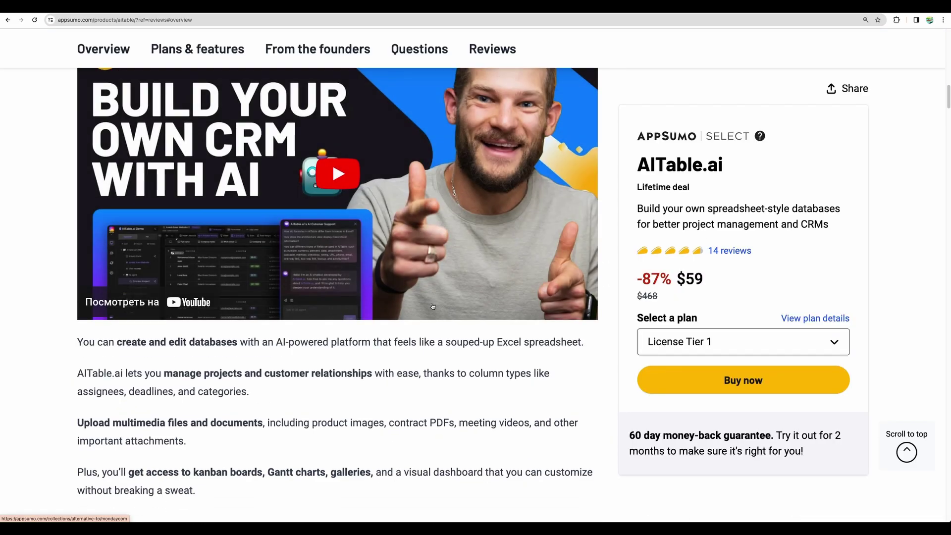
# Step: Compare the tier cards: Tier 1's unlimited seats, Tier 2's 10,000 and Tier 3's 50,000 automations
pyautogui.scroll(-20, 427, 312)
pyautogui.scroll(-15, 428, 312)
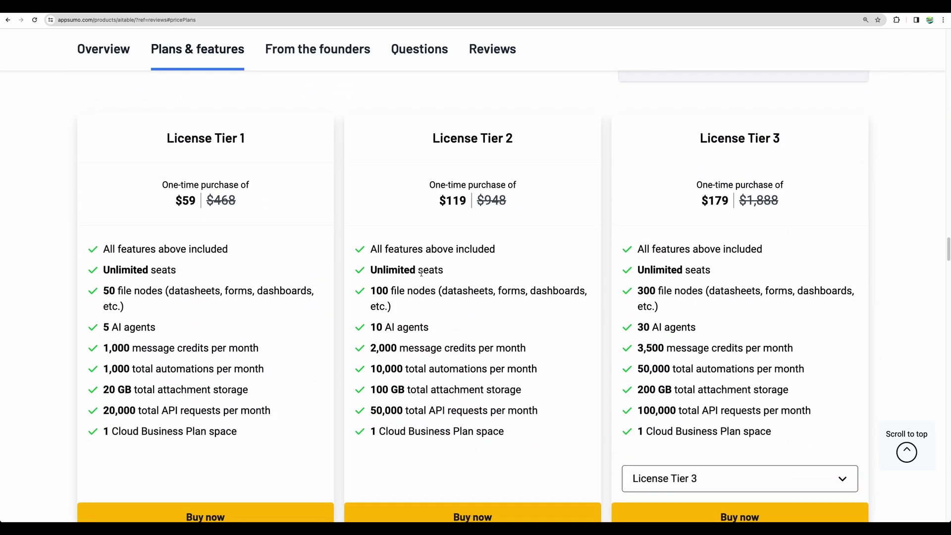
pyautogui.scroll(-1, 211, 291)
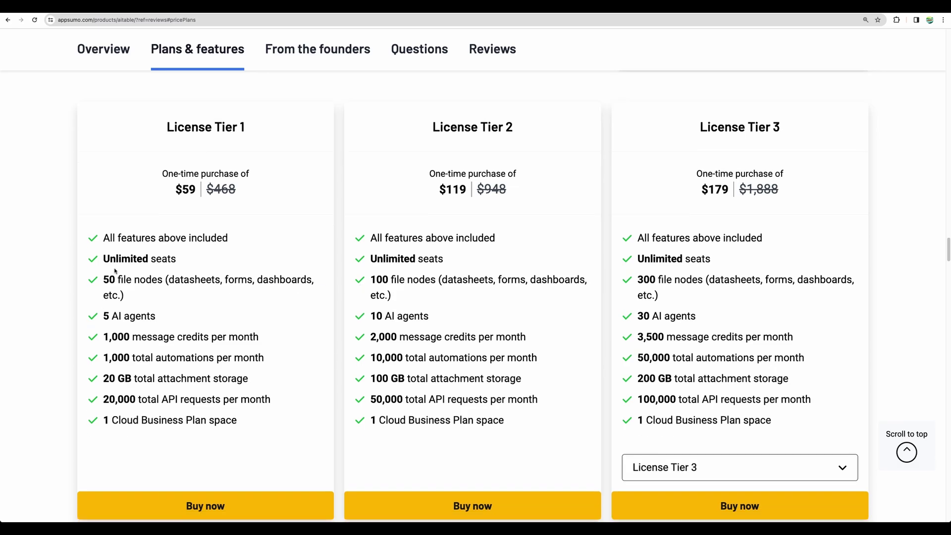
pyautogui.moveTo(103, 260); pyautogui.dragTo(187, 259)
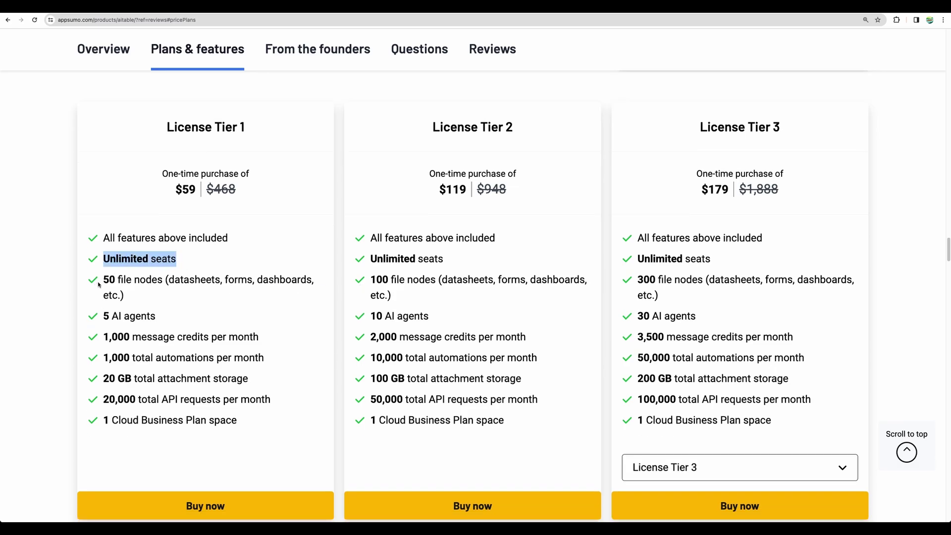
pyautogui.scroll(-1, 488, 327)
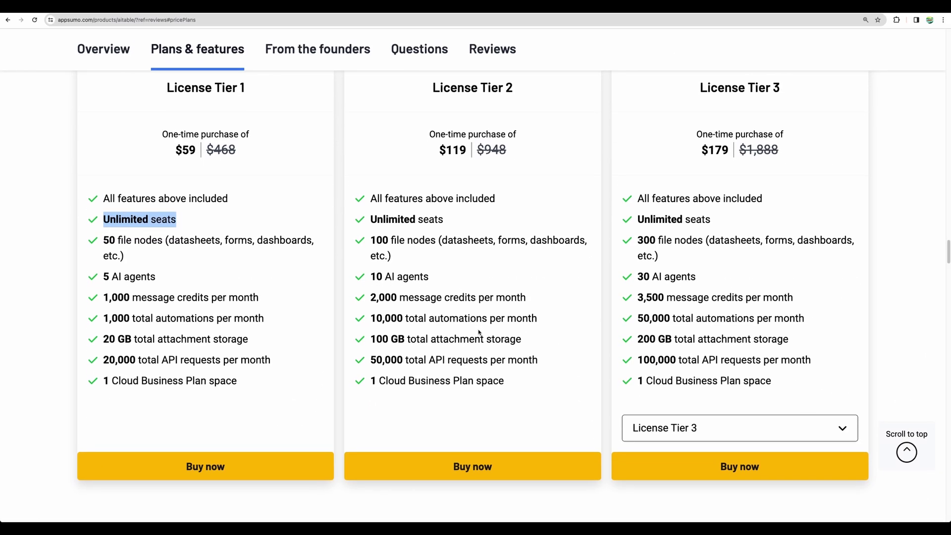
pyautogui.click(368, 295)
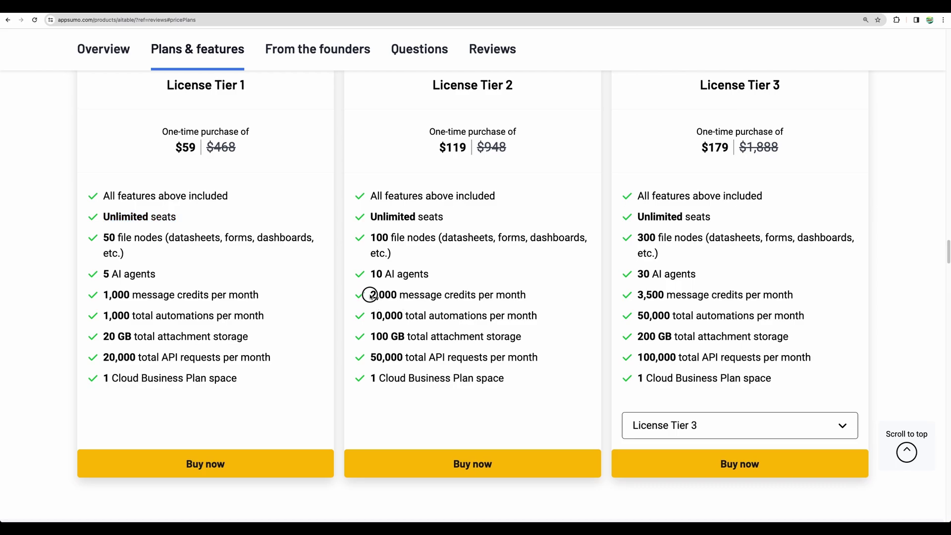
pyautogui.moveTo(370, 316); pyautogui.dragTo(538, 317)
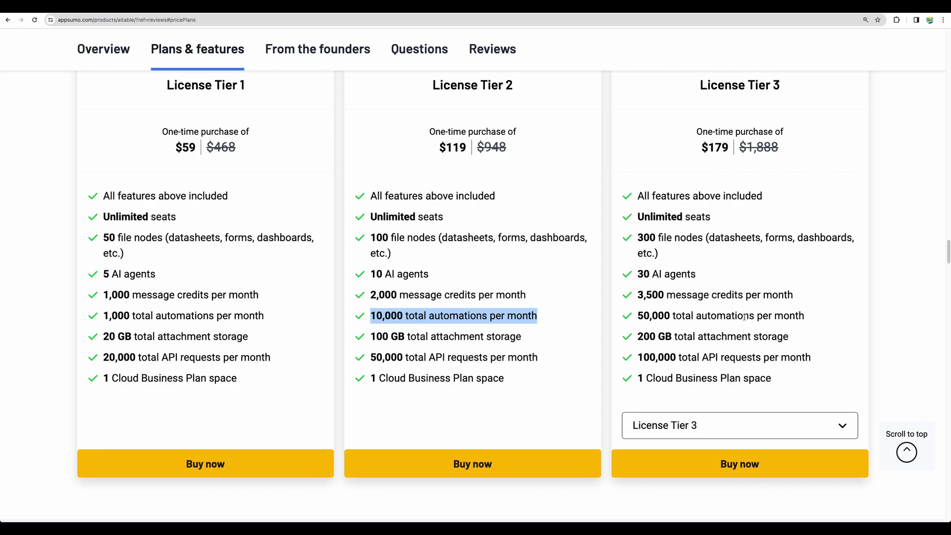
pyautogui.moveTo(639, 316); pyautogui.dragTo(671, 317)
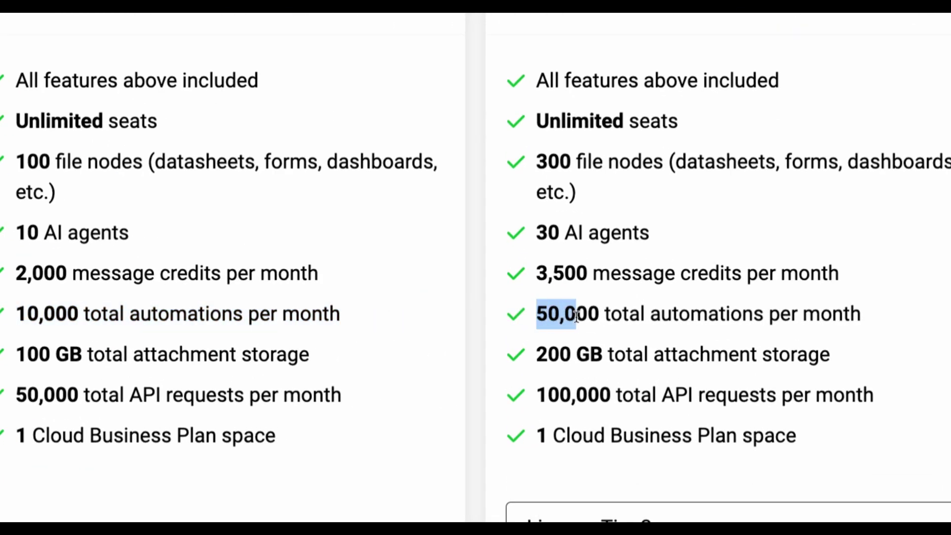
# Step: Switch the third card to License Tier 5, note its 500,000 automations, and return to the top
pyautogui.click(740, 425)
pyautogui.click(704, 510)
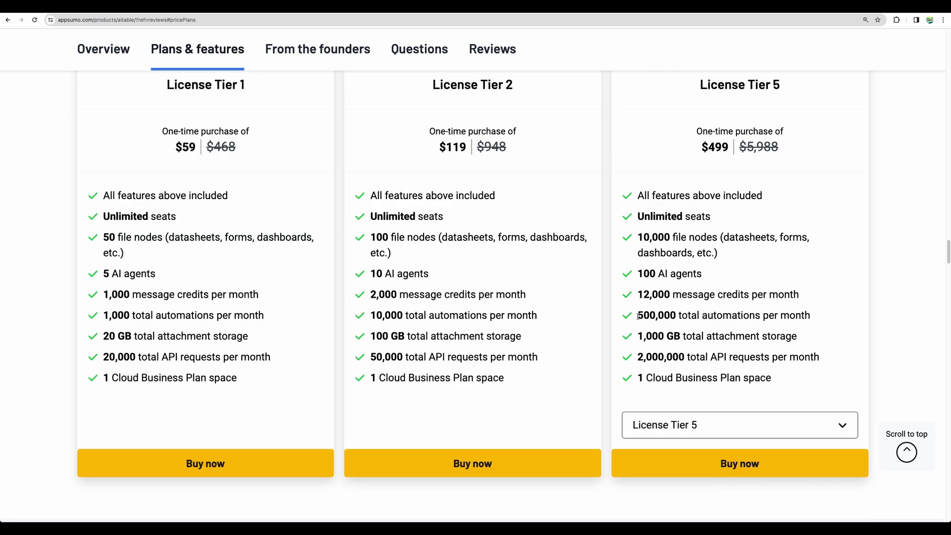
pyautogui.moveTo(638, 316); pyautogui.dragTo(812, 315)
pyautogui.click(651, 325)
pyautogui.hotkey('alt', 'Left')
# Step: Scroll into the deal Overview and highlight the mention of kanban boards
pyautogui.scroll(-8, 631, 305)
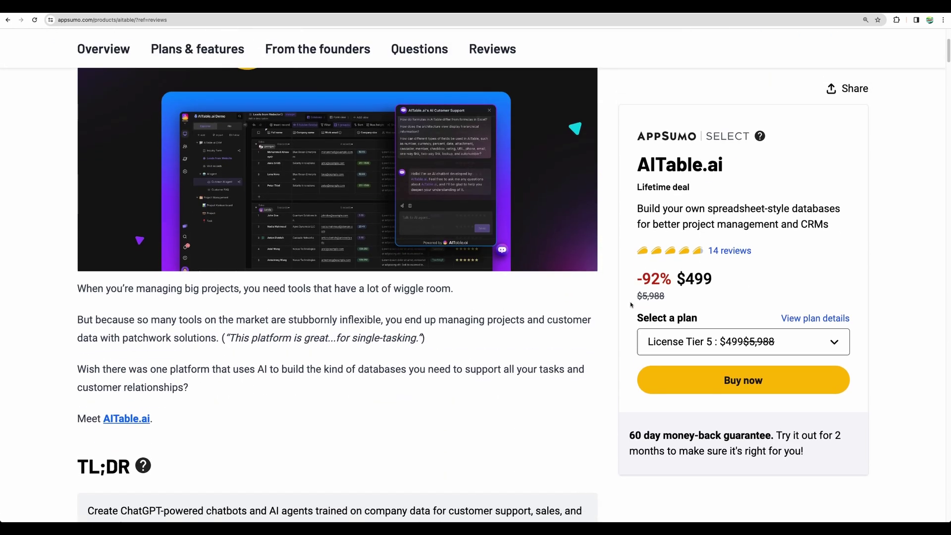
pyautogui.scroll(-15, 630, 304)
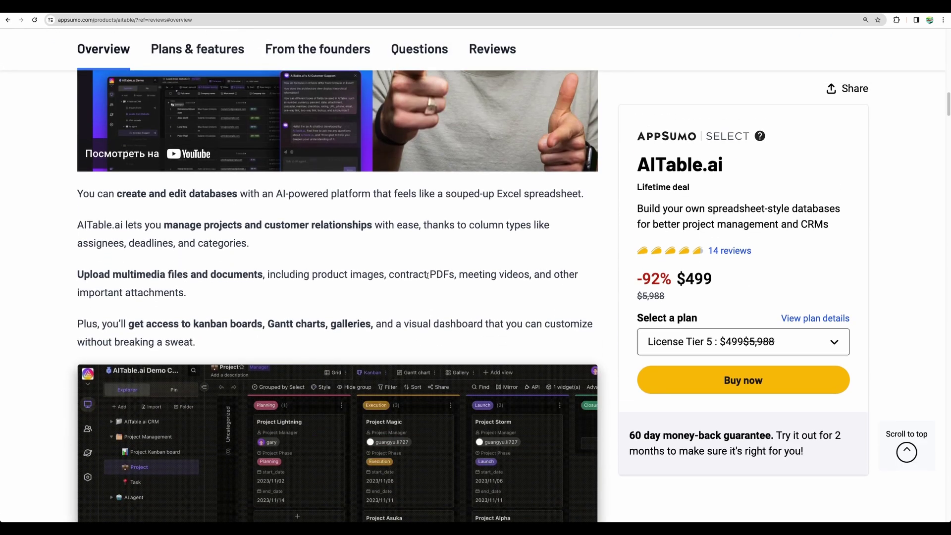
pyautogui.scroll(-3, 70, 240)
pyautogui.scroll(-1, 70, 240)
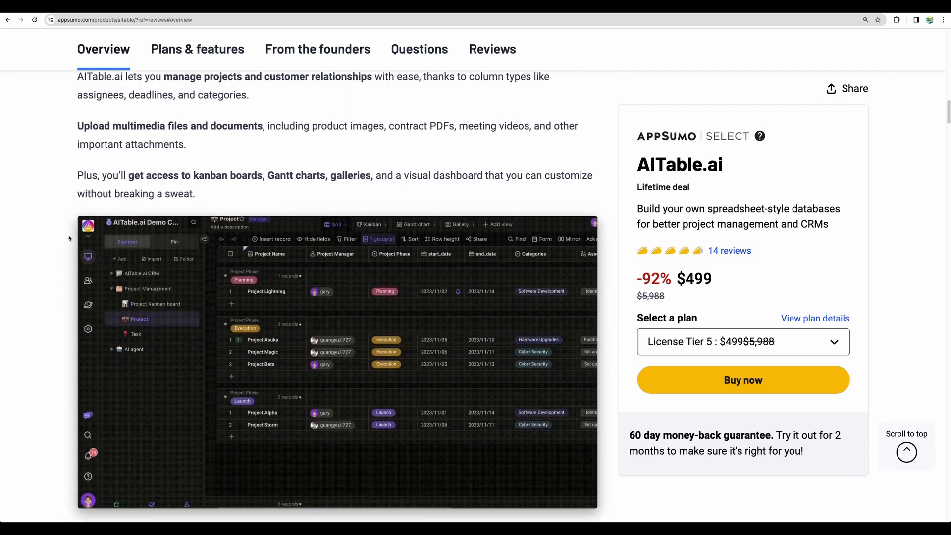
pyautogui.moveTo(192, 157); pyautogui.dragTo(258, 158)
pyautogui.click(290, 157)
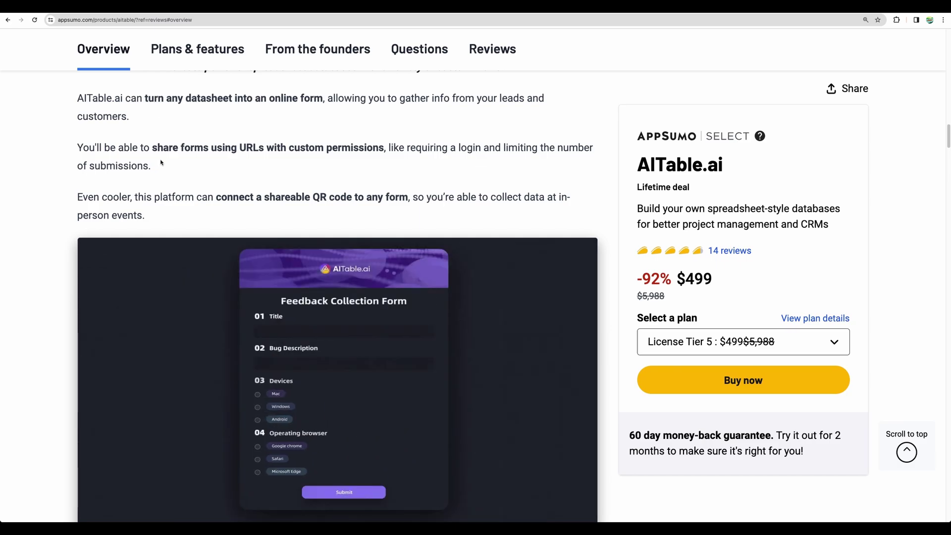
# Step: Highlight the integrations paragraph and pick out the words Zapier and Activepieces
pyautogui.scroll(-1, 67, 168)
pyautogui.scroll(-2, 58, 170)
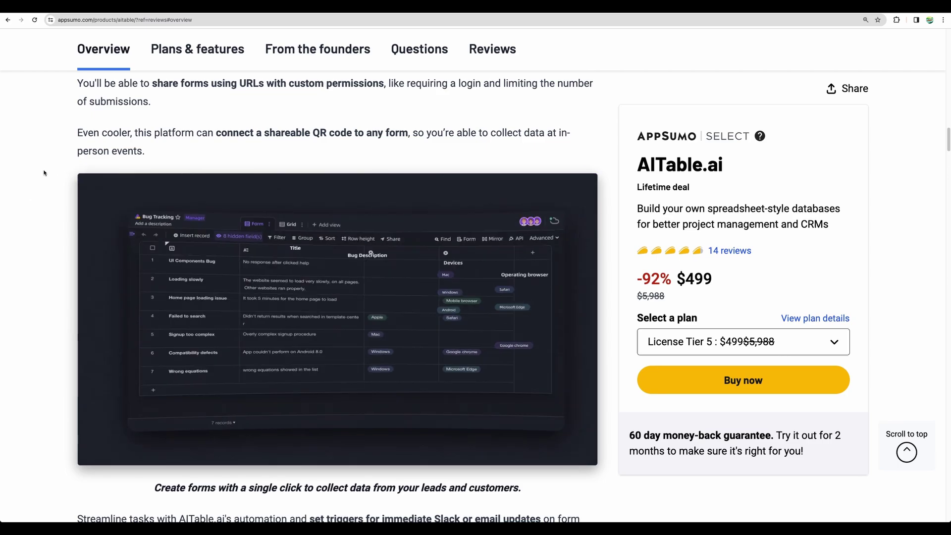
pyautogui.scroll(-5, 28, 171)
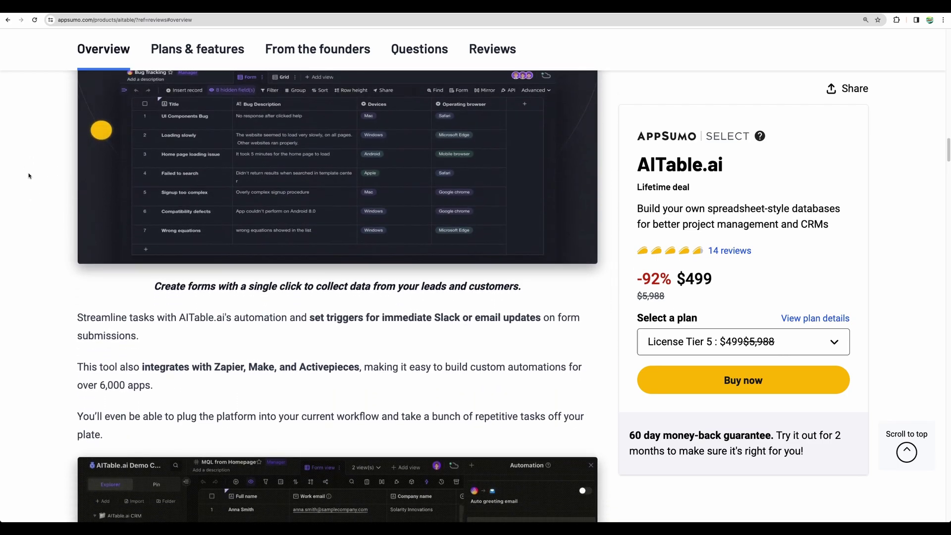
pyautogui.scroll(-1, 79, 278)
pyautogui.moveTo(78, 262); pyautogui.dragTo(153, 281)
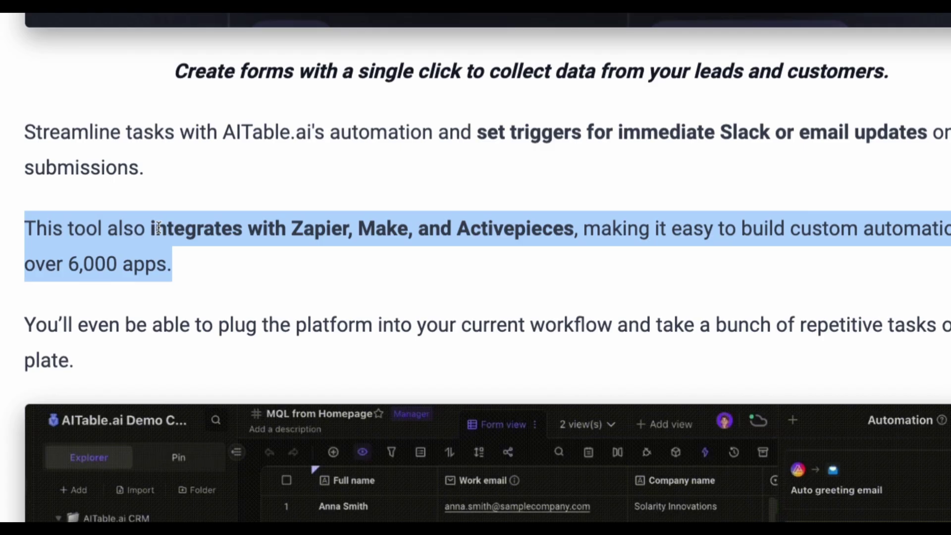
pyautogui.click(294, 230)
pyautogui.doubleClick(293, 229)
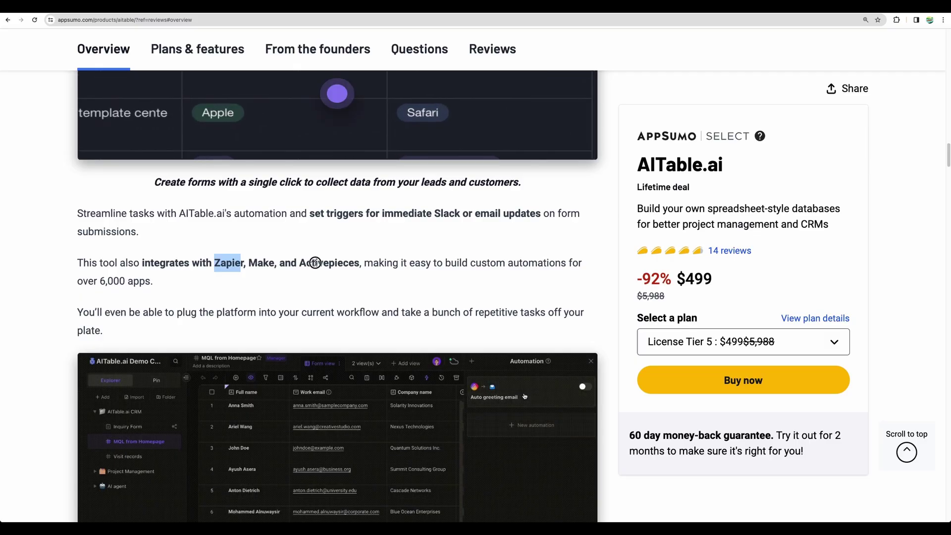
pyautogui.doubleClick(488, 229)
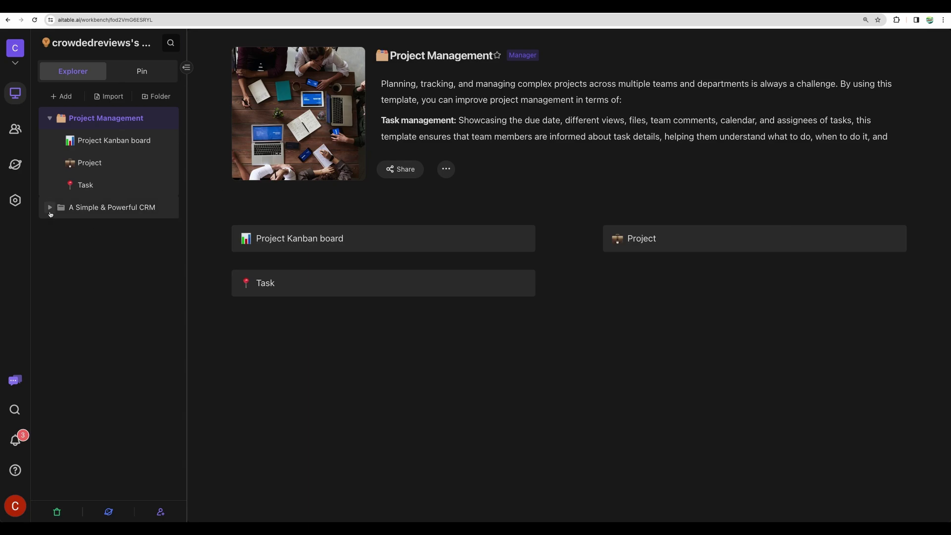
# Step: Open the Project Kanban board dashboard and look over its widgets
pyautogui.click(49, 209)
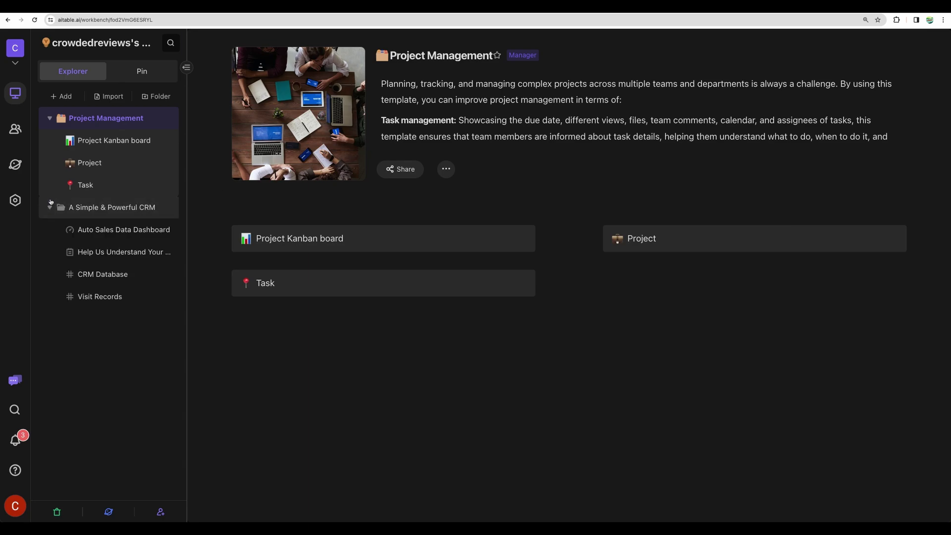
pyautogui.click(113, 143)
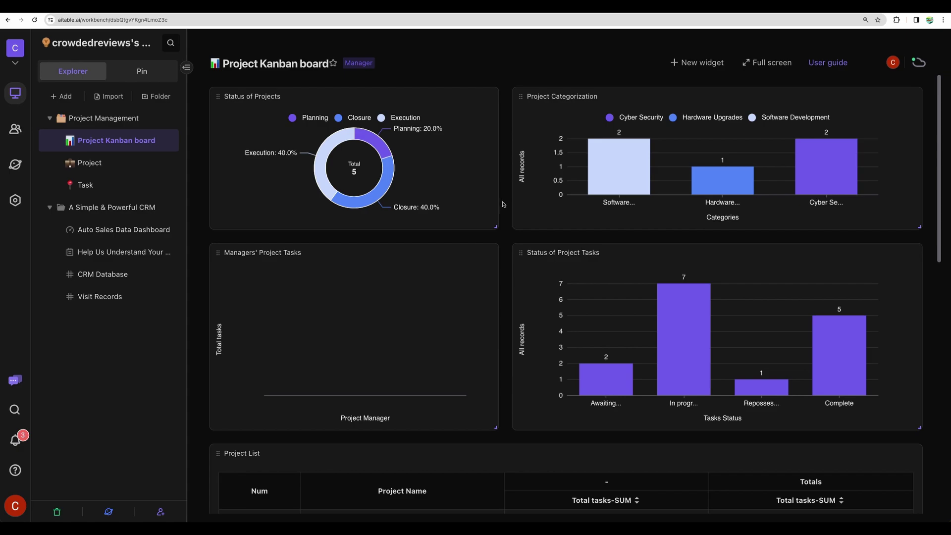
pyautogui.scroll(-5, 502, 206)
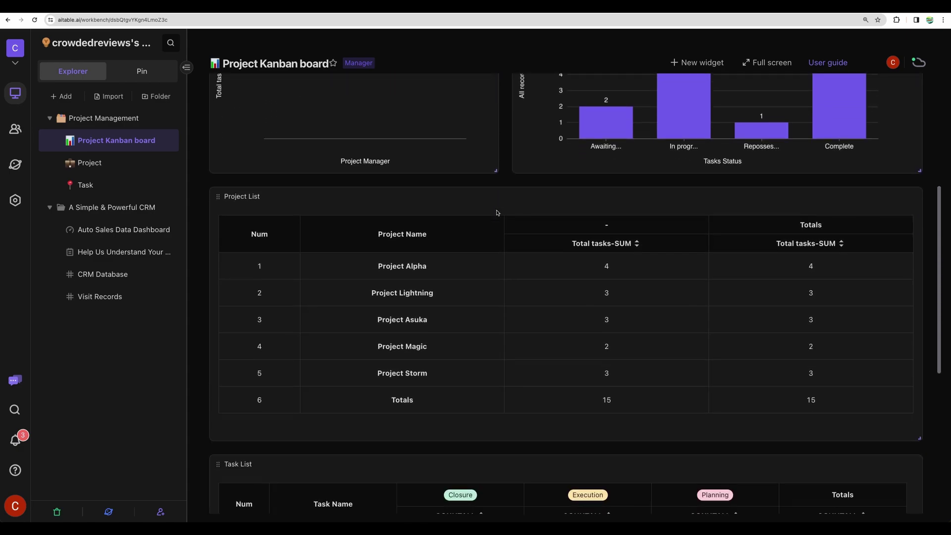
pyautogui.scroll(5, 457, 278)
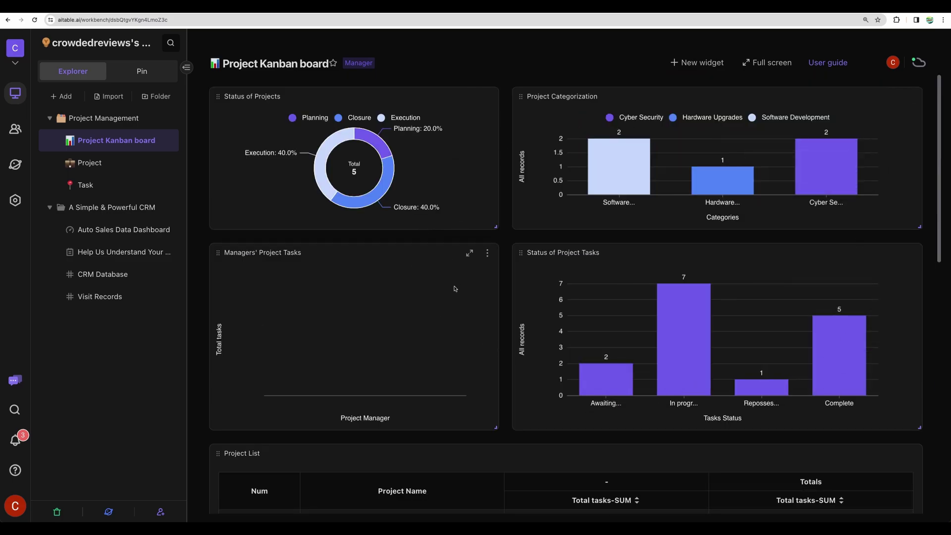
pyautogui.moveTo(781, 374)
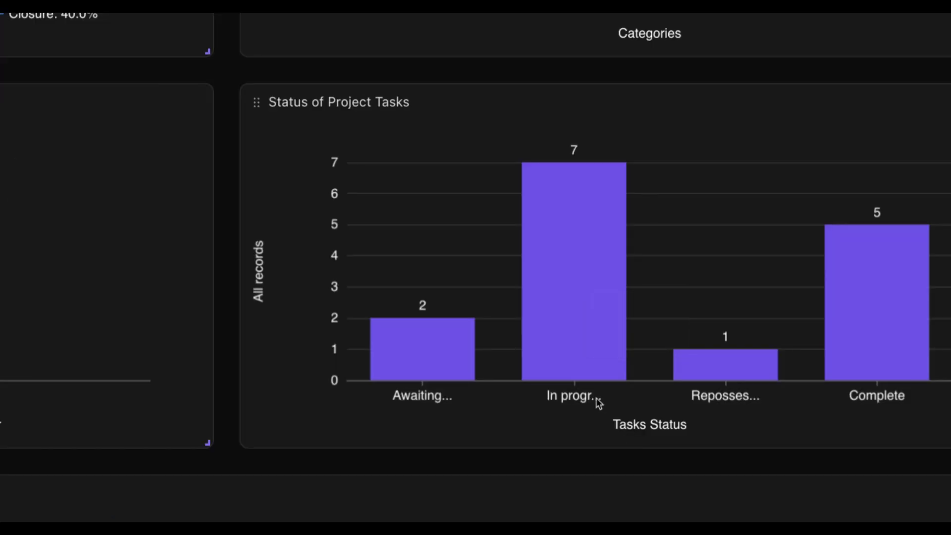
pyautogui.moveTo(588, 374)
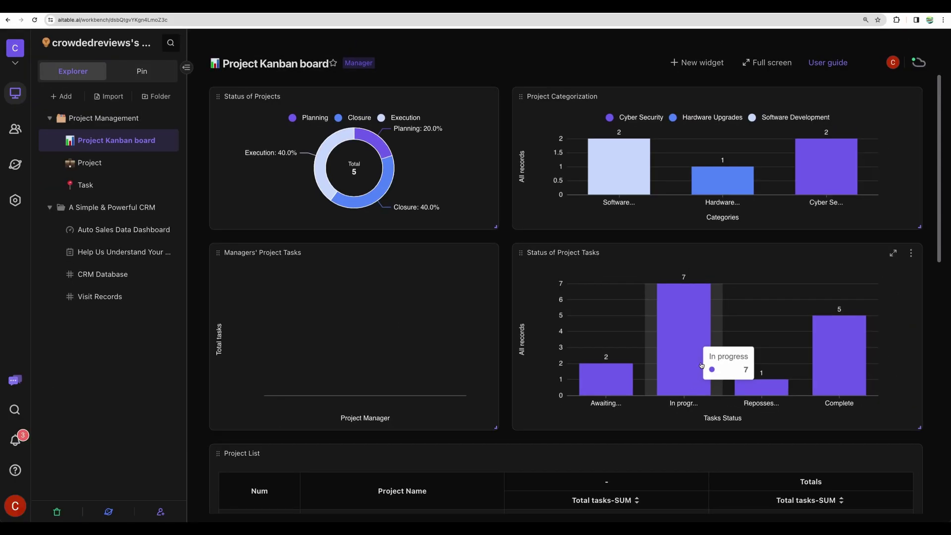
# Step: Browse the Widget Center's recommended widgets, close it, and open the Project table
pyautogui.click(697, 62)
pyautogui.click(702, 91)
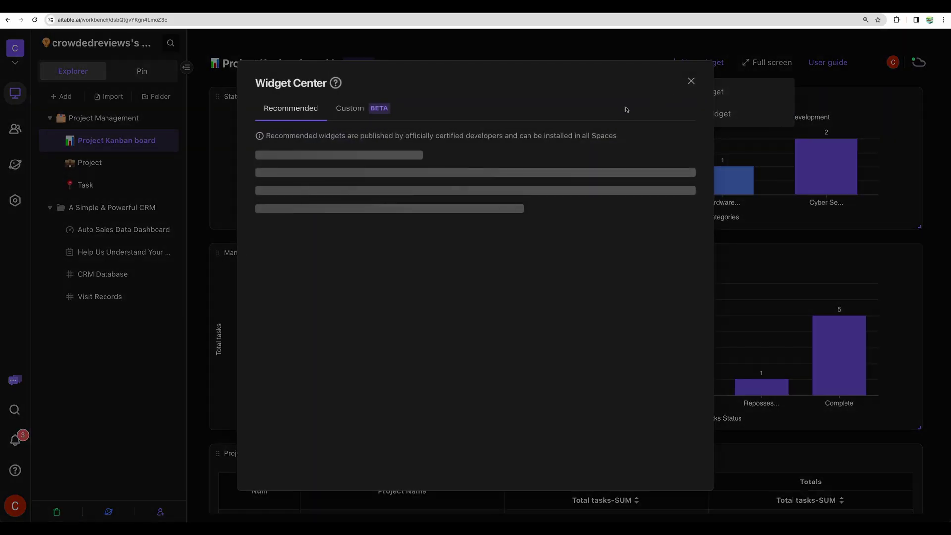
pyautogui.scroll(-3, 488, 229)
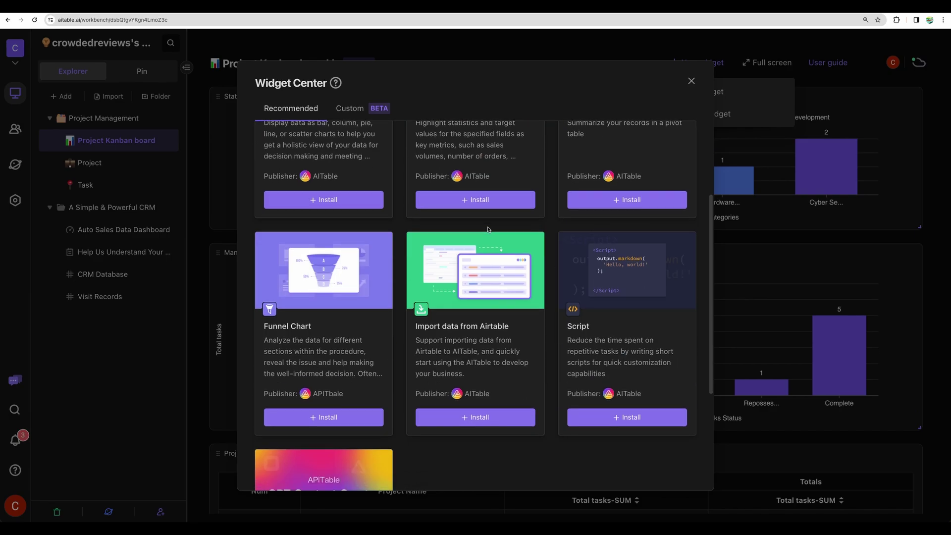
pyautogui.scroll(3, 488, 230)
pyautogui.click(98, 164)
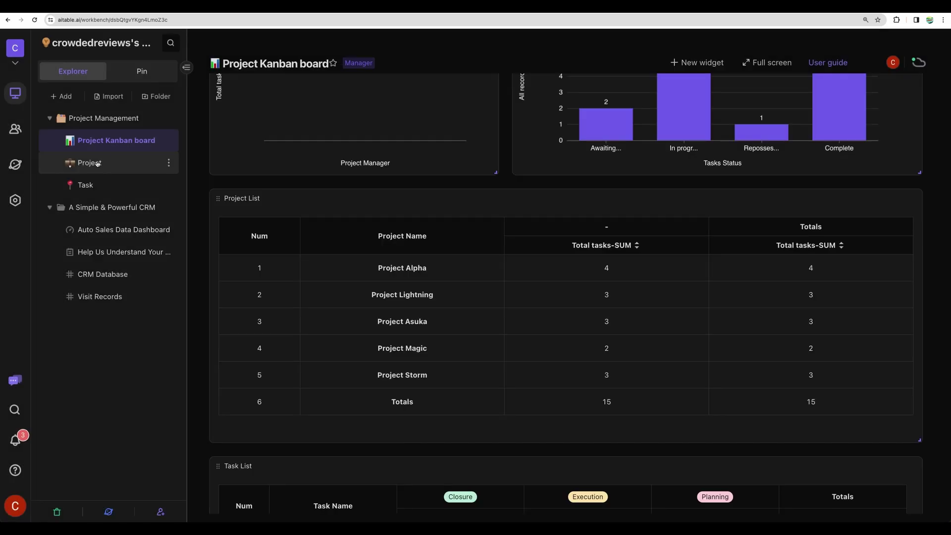
pyautogui.click(97, 163)
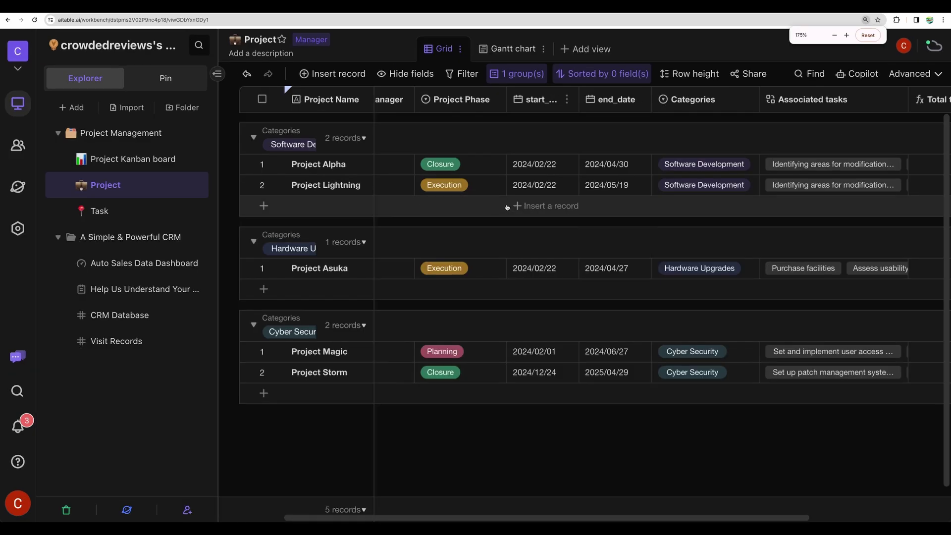
# Step: Add a Draft option to the Project Phase field's settings
pyautogui.click(391, 145)
pyautogui.click(424, 90)
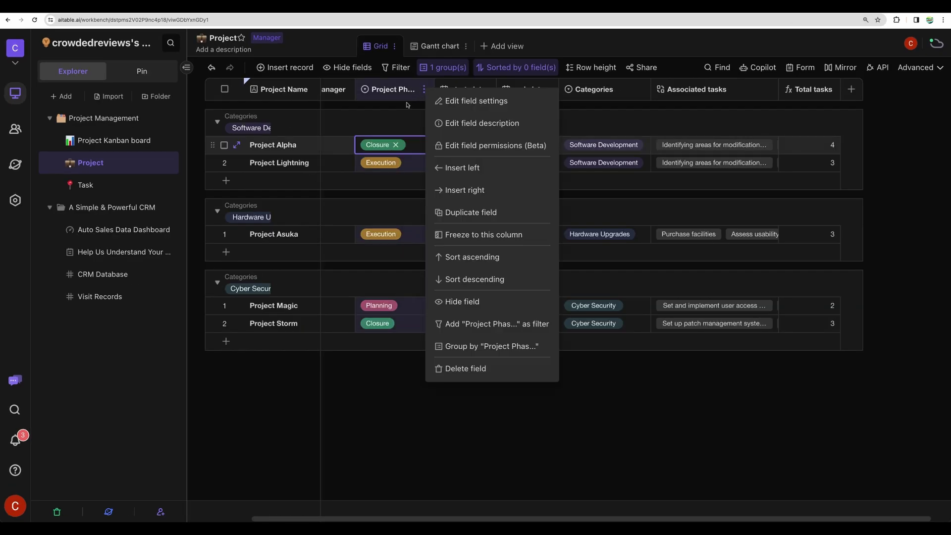
pyautogui.click(467, 102)
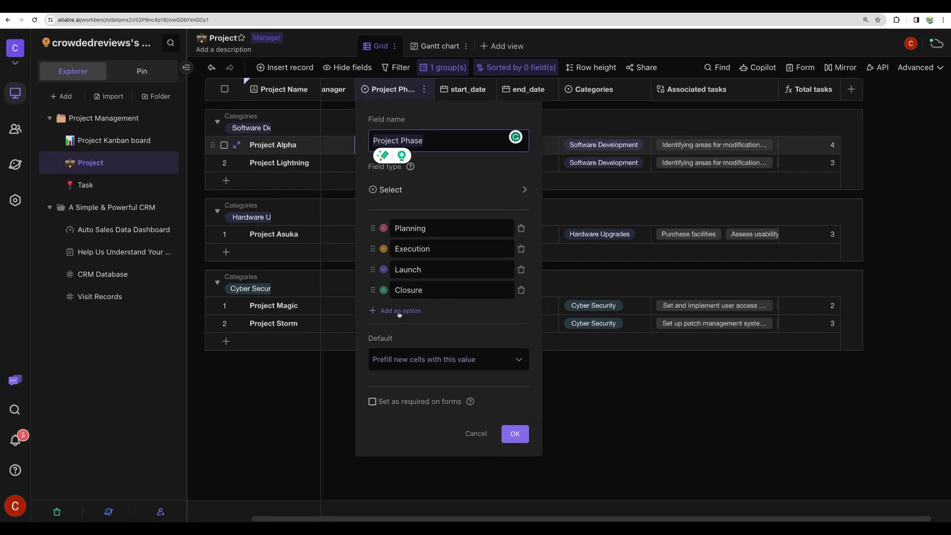
pyautogui.click(399, 311)
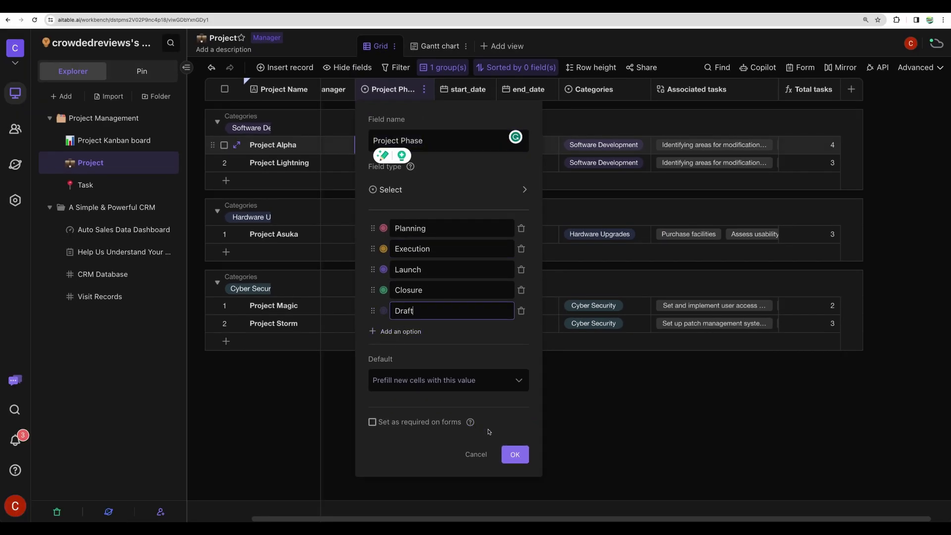
pyautogui.write('Draft')
pyautogui.click(515, 454)
# Step: Change Project Alpha's phase from Closure to Draft
pyautogui.click(412, 147)
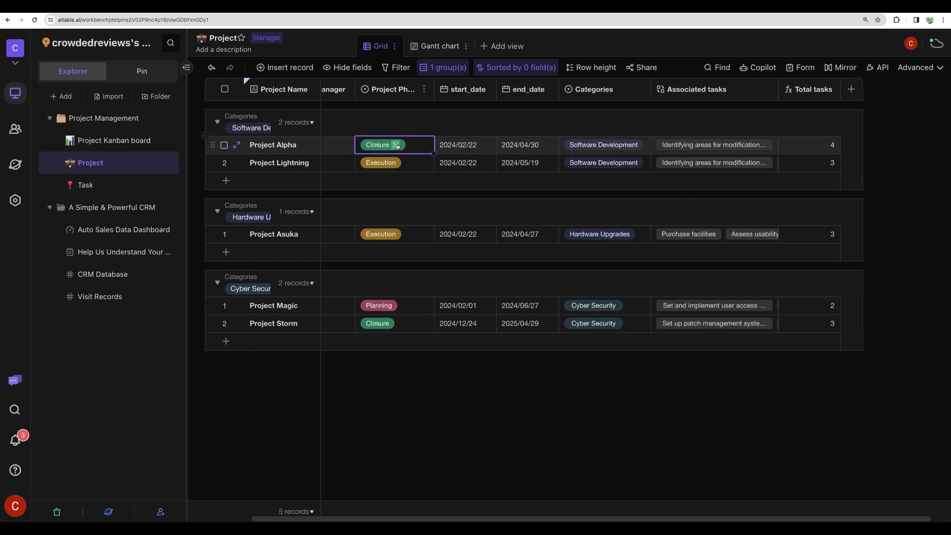
pyautogui.click(396, 145)
pyautogui.click(366, 144)
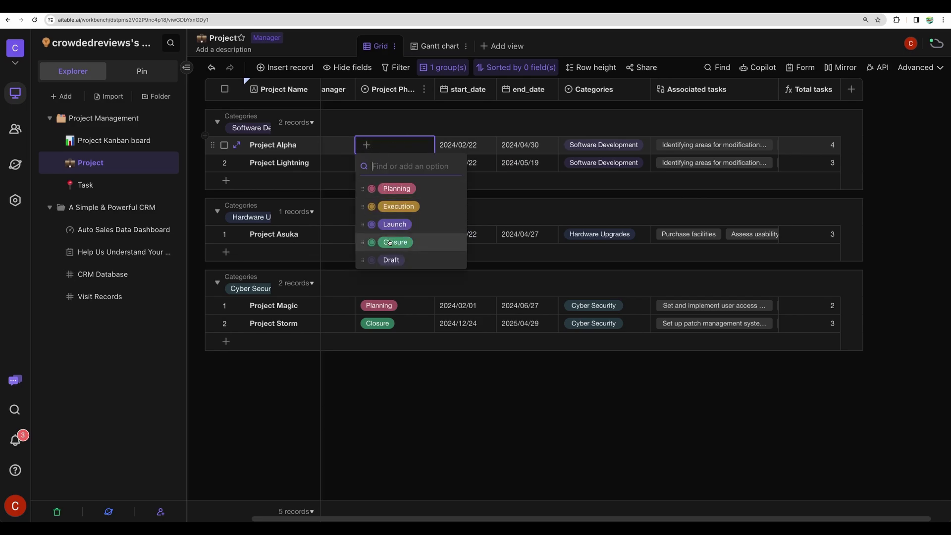
pyautogui.click(388, 260)
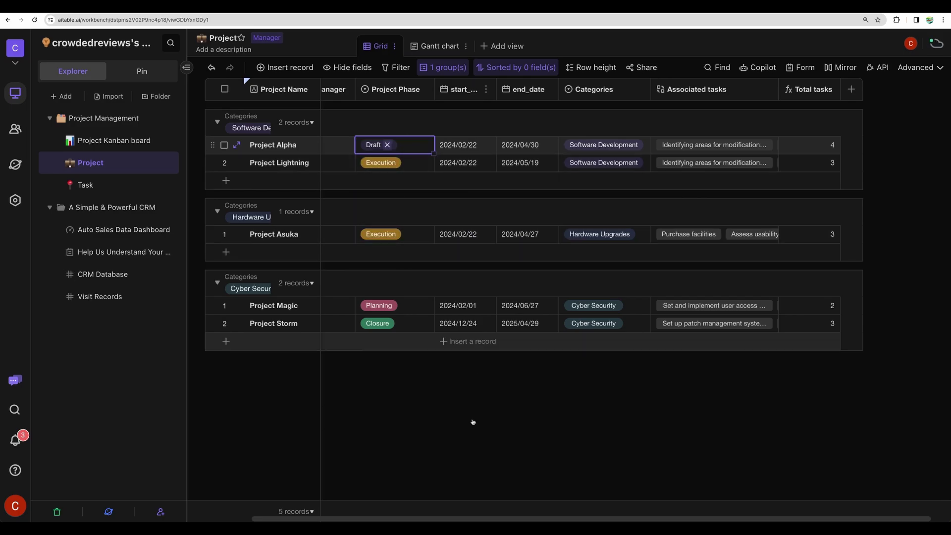
pyautogui.click(473, 398)
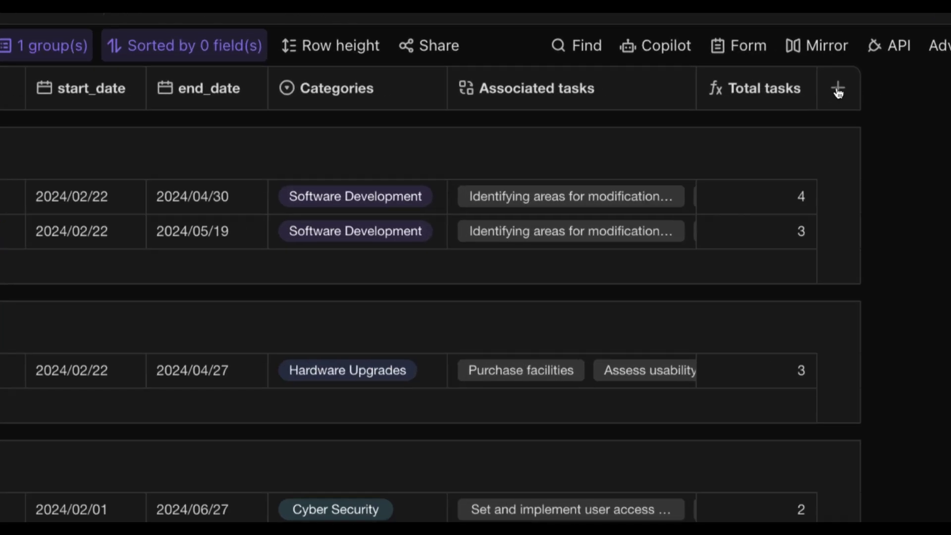
# Step: Add a Client field and fill Project Alpha's Client cell with placeholder text 'sdfsdfsdf'
pyautogui.click(838, 91)
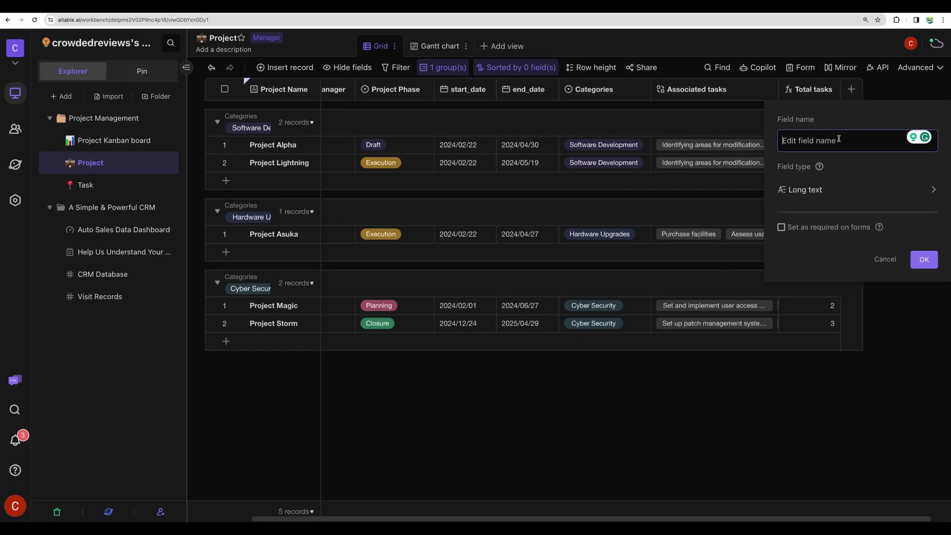
pyautogui.write('Client')
pyautogui.click(924, 259)
pyautogui.click(865, 147)
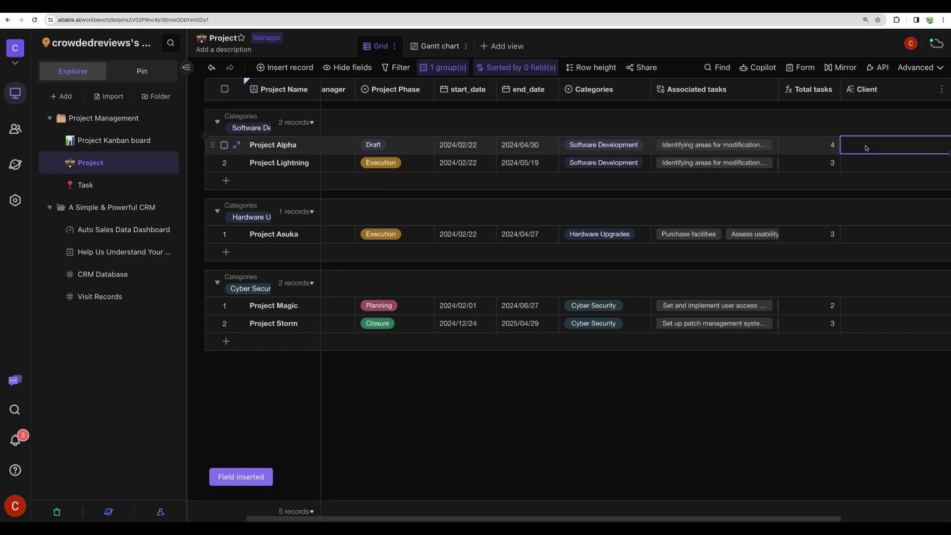
pyautogui.write('sdfsdfsdf')
pyautogui.press('Escape')
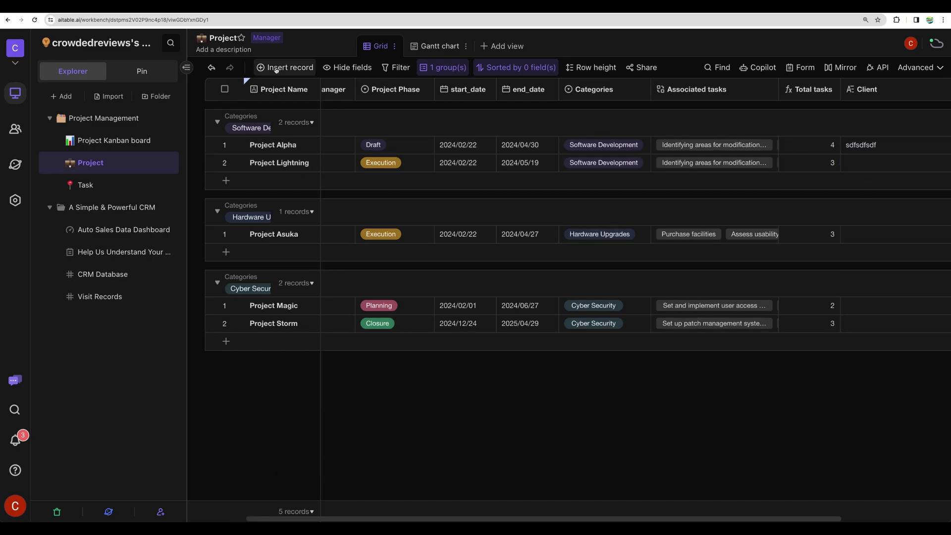
# Step: Insert a new empty record and close its record form
pyautogui.click(276, 68)
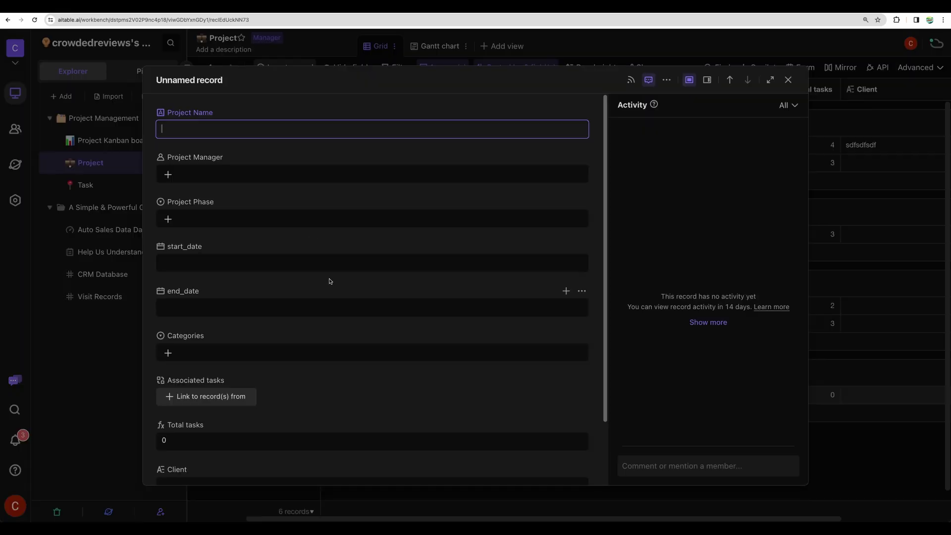
pyautogui.scroll(-3, 243, 208)
pyautogui.scroll(3, 237, 273)
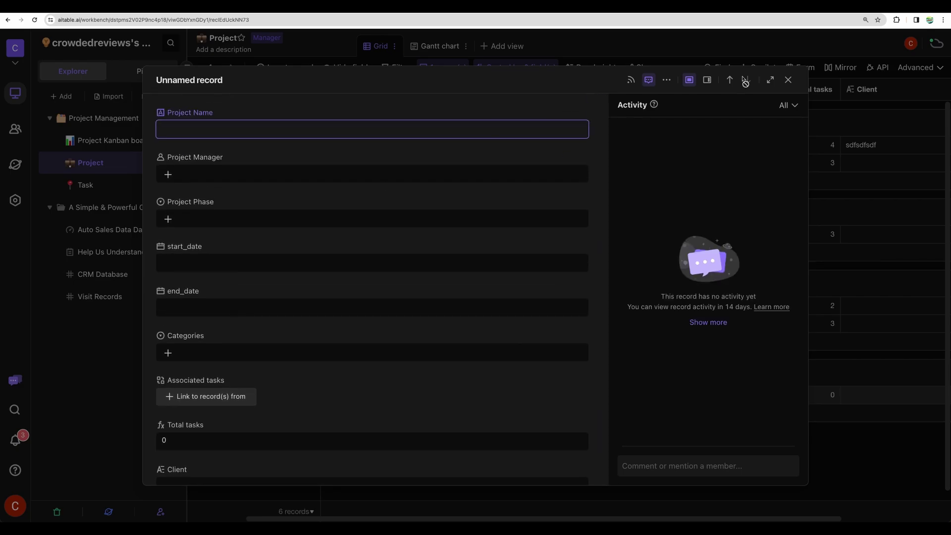
pyautogui.click(788, 80)
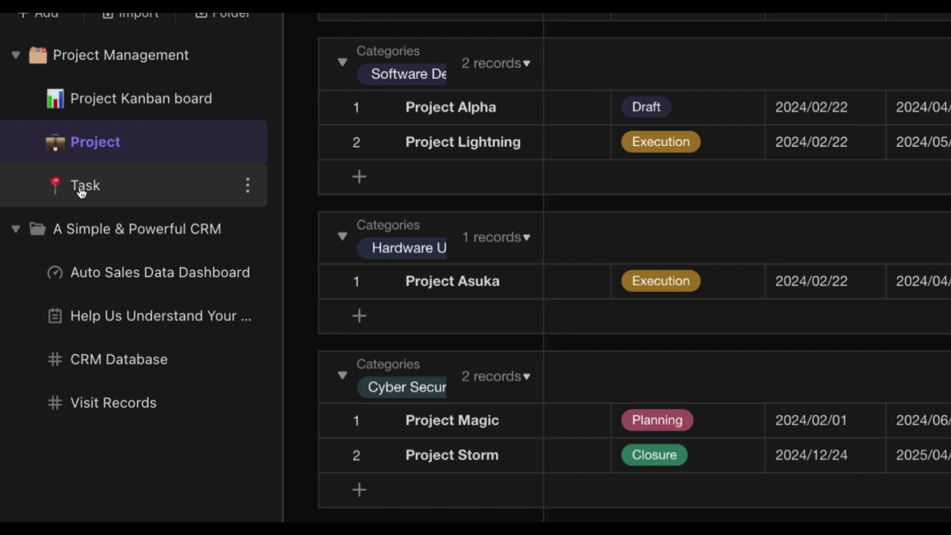
# Step: Add a 'Test solution' task under Project Lightning in the Task table
pyautogui.click(82, 192)
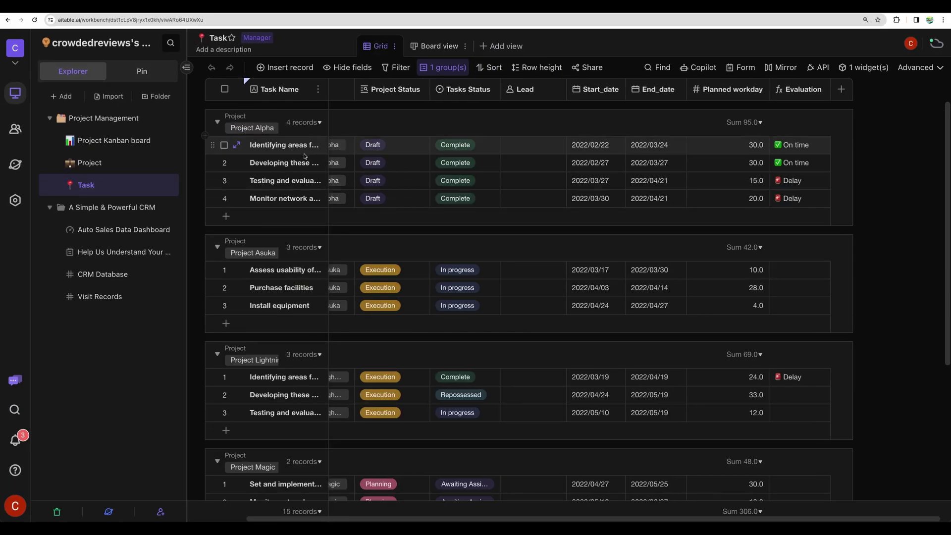
pyautogui.click(226, 430)
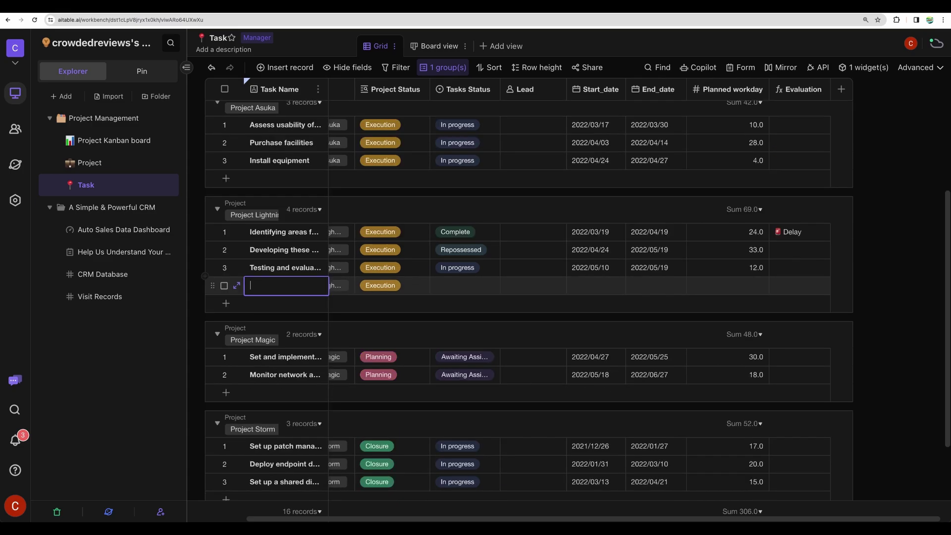
pyautogui.write('Test solution')
pyautogui.press('Return')
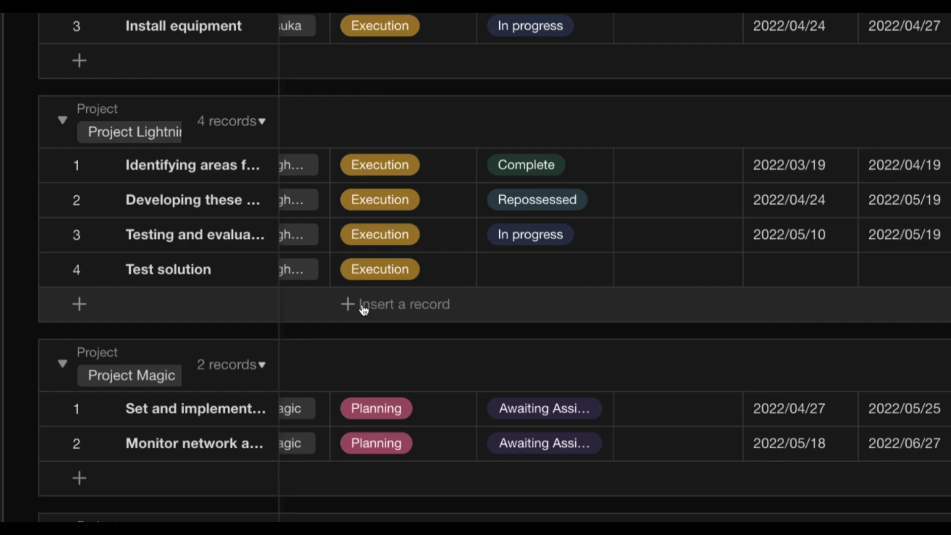
# Step: Add a 'Release' task to Project Lightning with status In progress
pyautogui.click(364, 308)
pyautogui.write('Release')
pyautogui.click(452, 306)
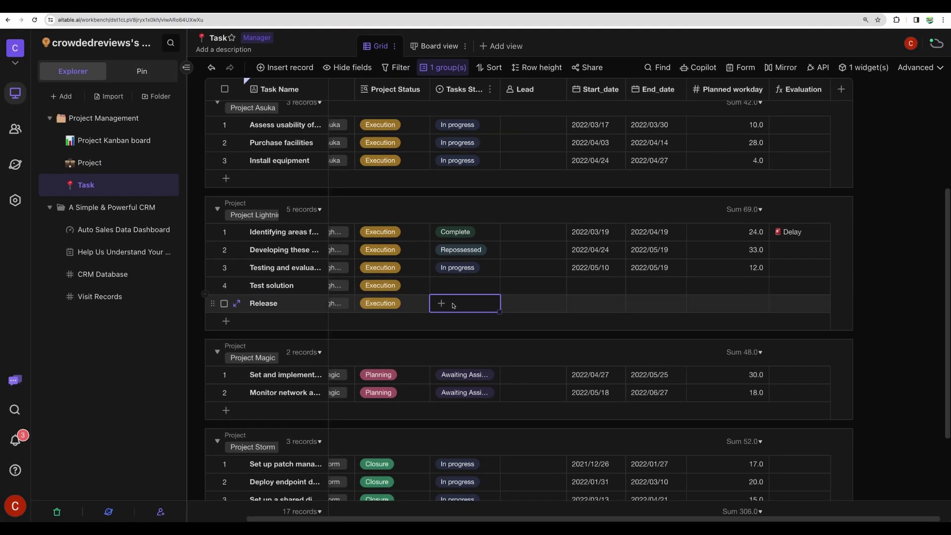
pyautogui.click(453, 306)
pyautogui.click(473, 249)
# Step: Set the Release task's start date to January 10, 2024
pyautogui.doubleClick(596, 303)
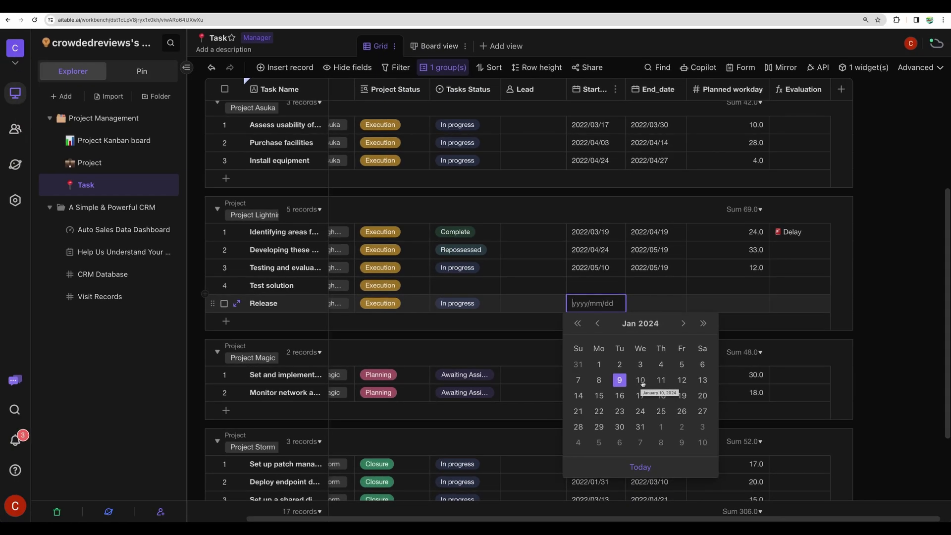
pyautogui.click(643, 384)
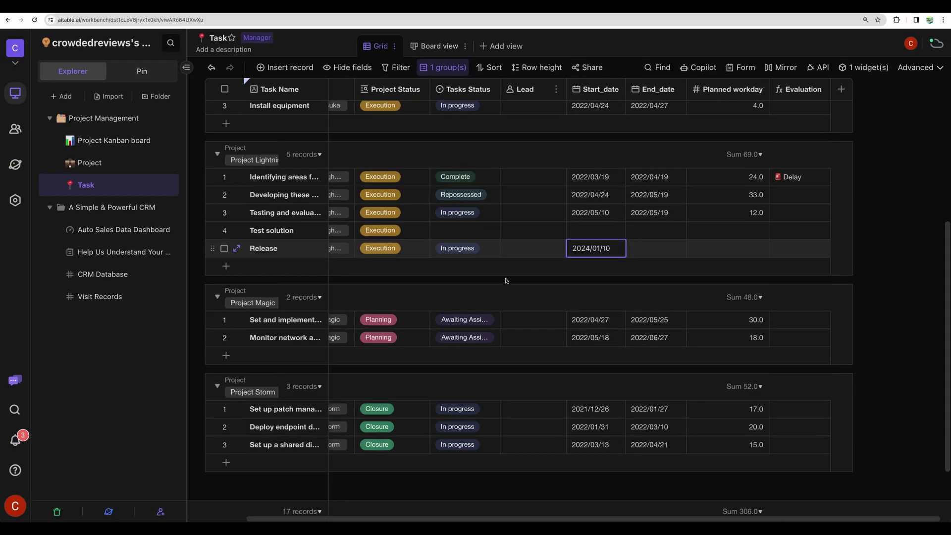
pyautogui.click(506, 281)
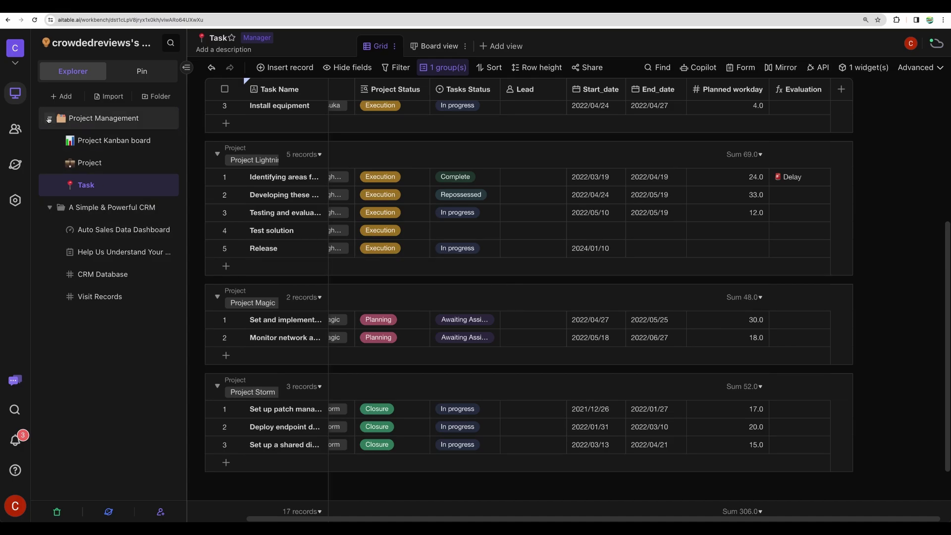
pyautogui.scroll(4, 347, 243)
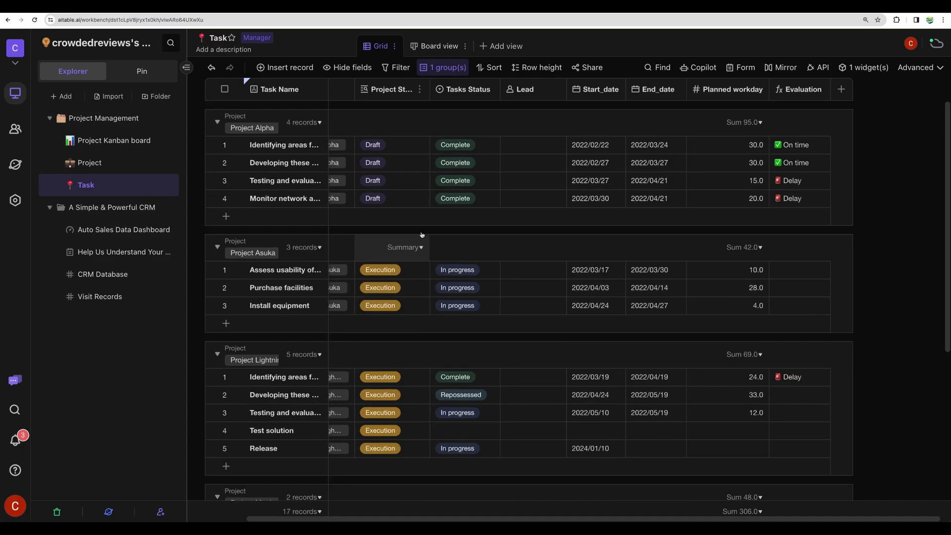
pyautogui.scroll(-4, 503, 238)
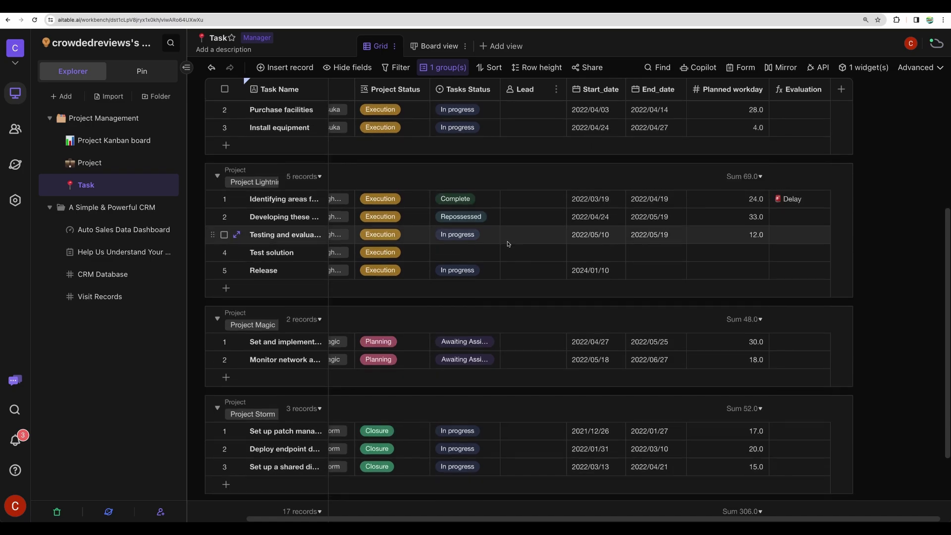
pyautogui.scroll(4, 504, 245)
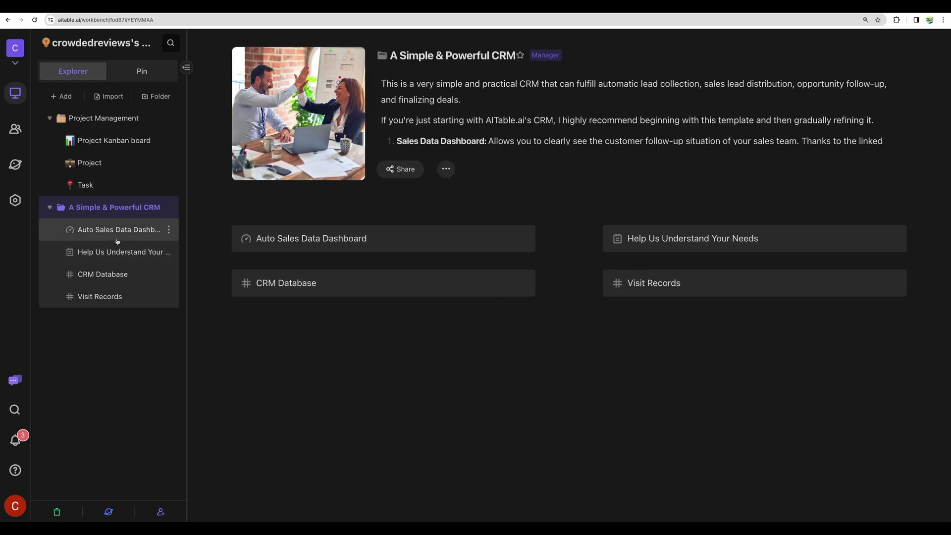
pyautogui.click(112, 236)
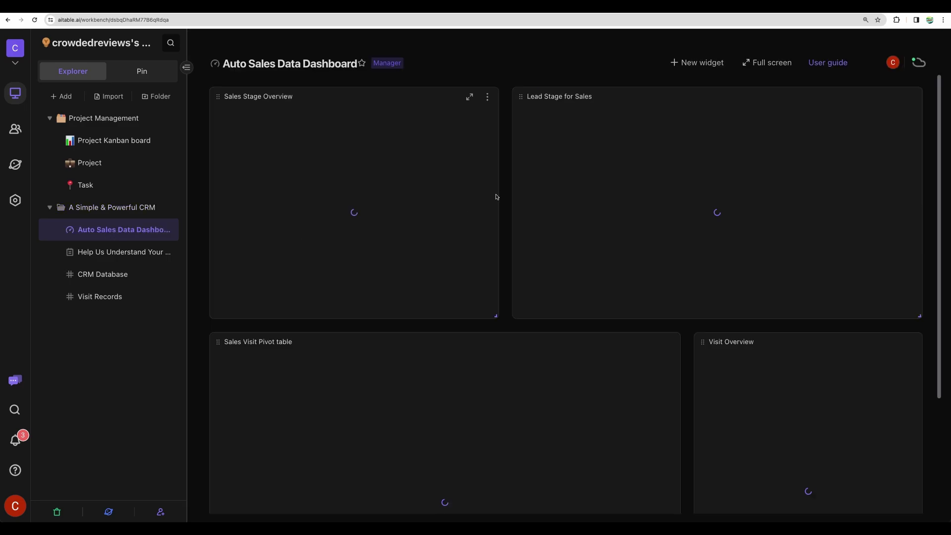
pyautogui.scroll(-3, 510, 225)
pyautogui.scroll(3, 510, 226)
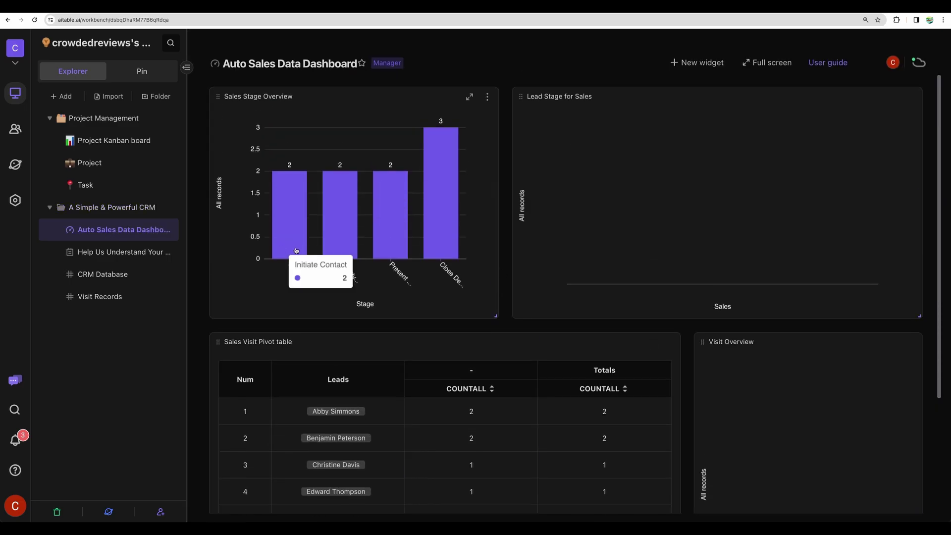
pyautogui.click(469, 281)
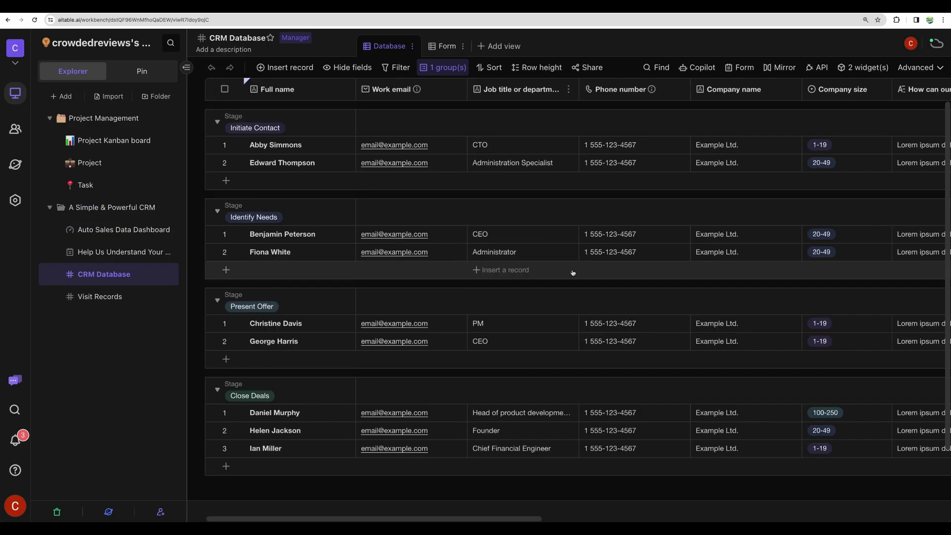
pyautogui.scroll(-2, 574, 272)
pyautogui.scroll(2, 569, 276)
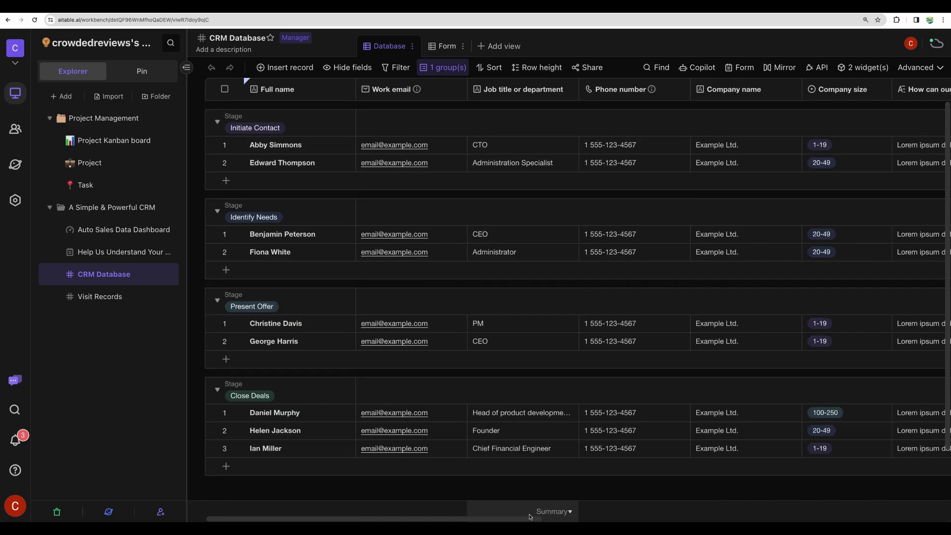
pyautogui.moveTo(527, 519); pyautogui.dragTo(365, 492)
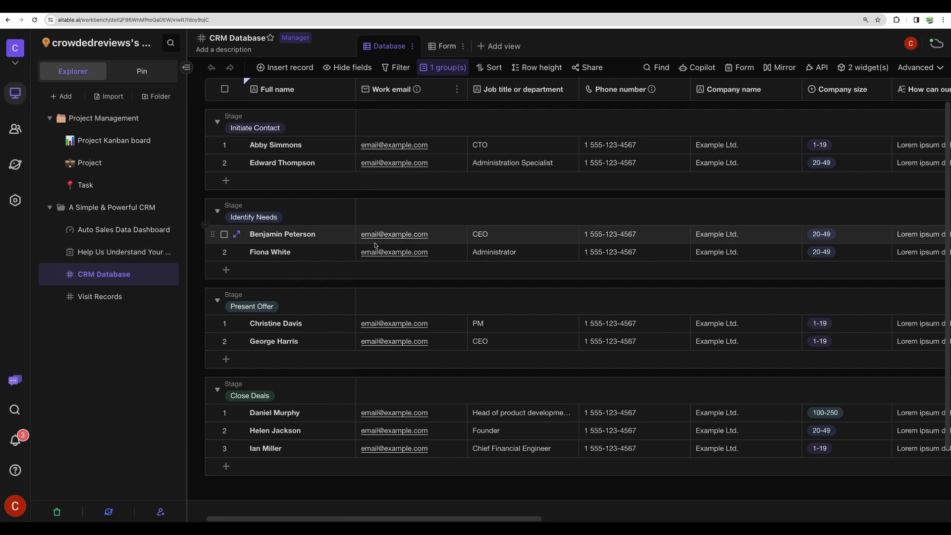
pyautogui.click(119, 254)
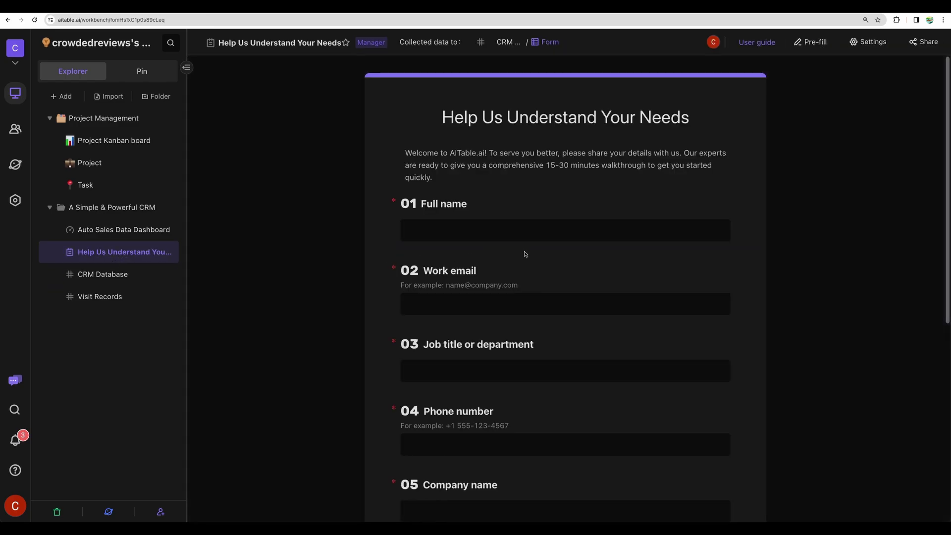
# Step: Scroll the Help Us Understand Your Needs form, glance at CRM Database, then open the form's Share options
pyautogui.scroll(-7, 518, 258)
pyautogui.scroll(7, 518, 258)
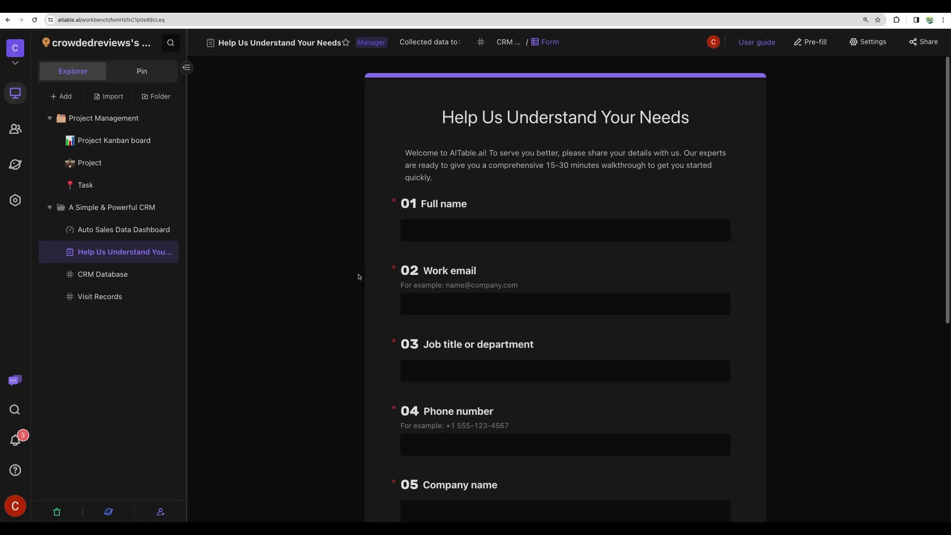
pyautogui.scroll(-4, 359, 277)
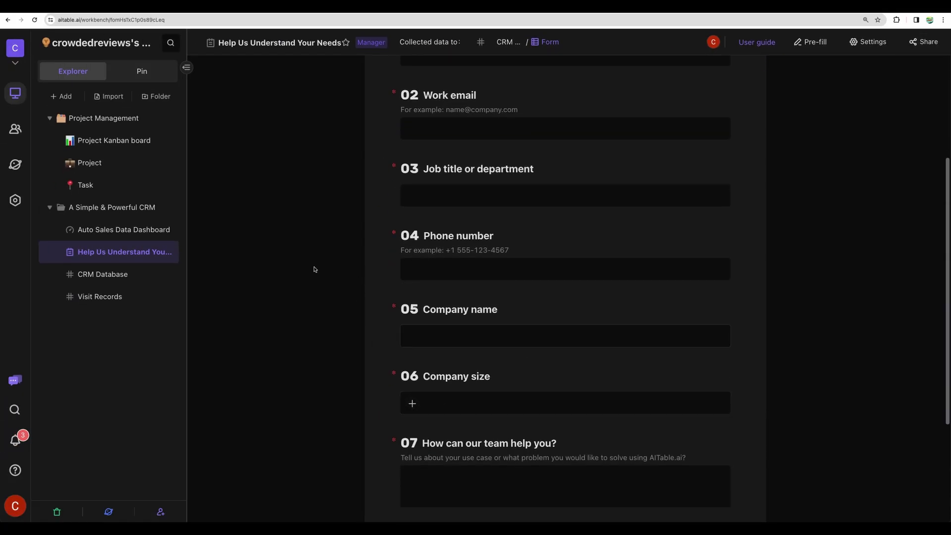
pyautogui.click(113, 276)
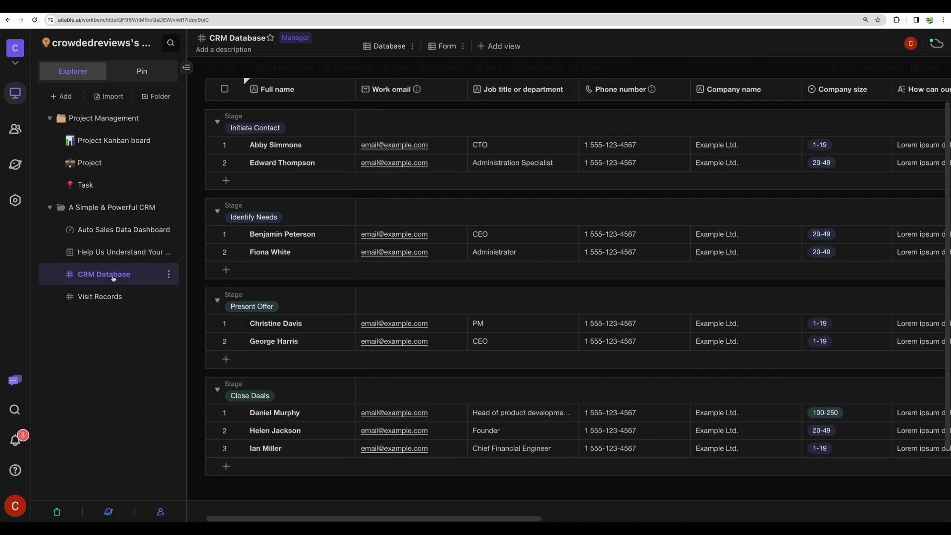
pyautogui.scroll(-2, 441, 327)
pyautogui.hotkey('alt', 'Left')
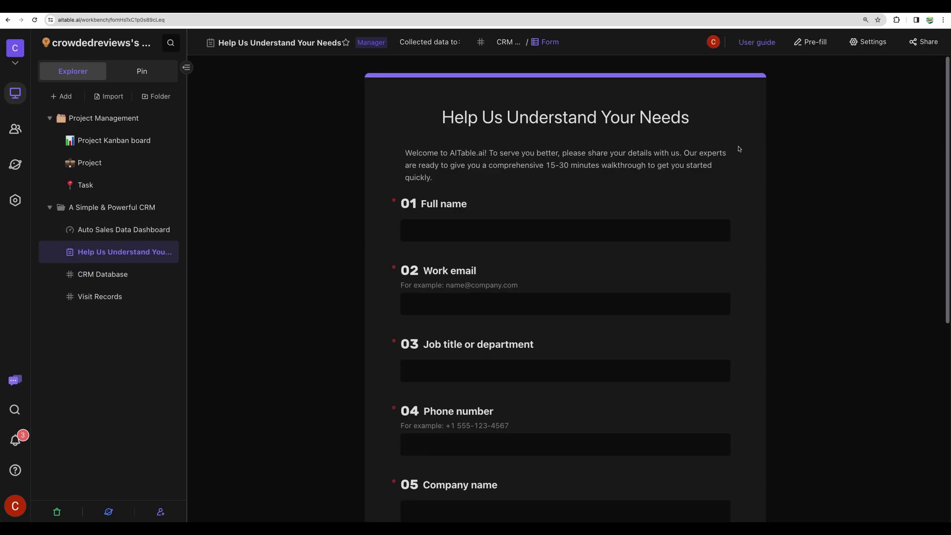
pyautogui.click(924, 42)
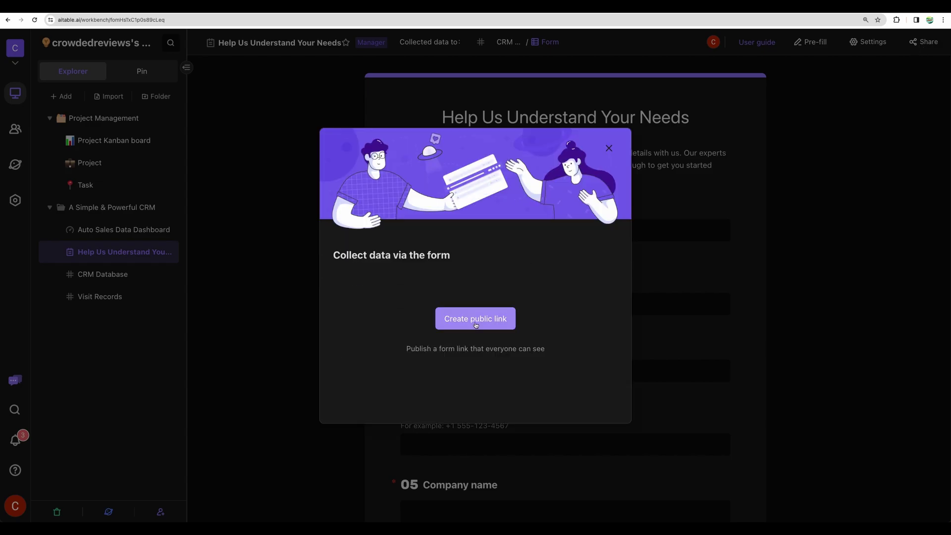
# Step: Create and copy the form's public link, then submit a CrowdedLab test response
pyautogui.click(508, 327)
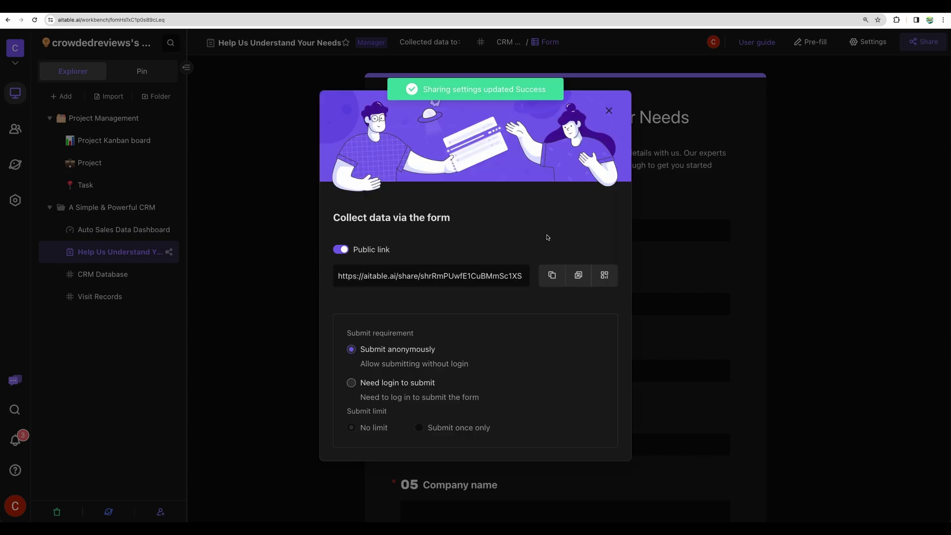
pyautogui.click(551, 275)
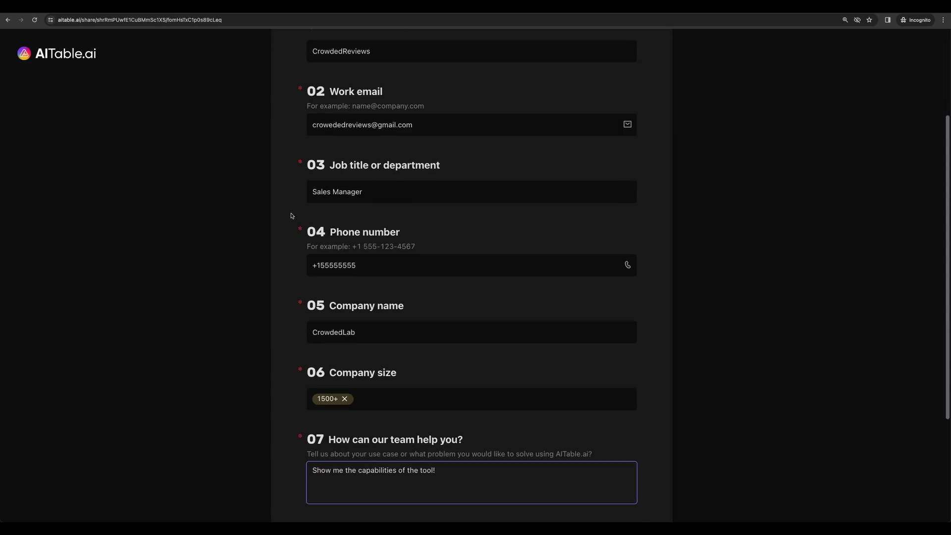
pyautogui.scroll(-3, 292, 223)
pyautogui.click(471, 428)
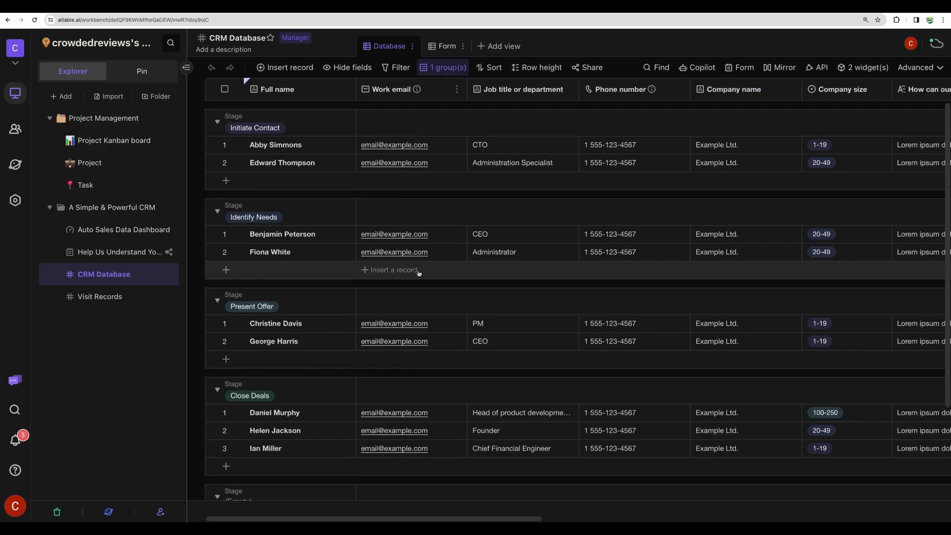
# Step: Scroll the CRM Database grid to the new CrowdedLab Sales Manager record, company size 1500+
pyautogui.scroll(-3, 419, 272)
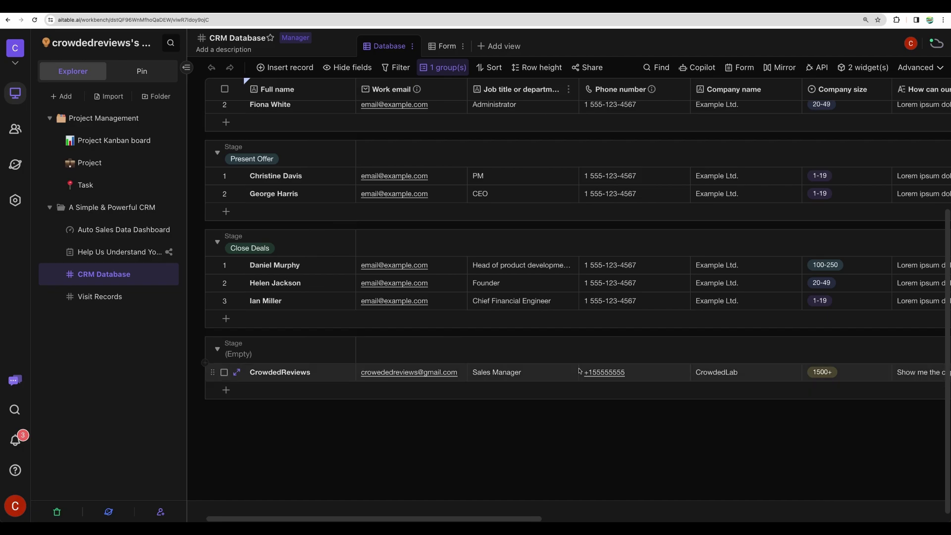
pyautogui.hscroll(3, 387, 394)
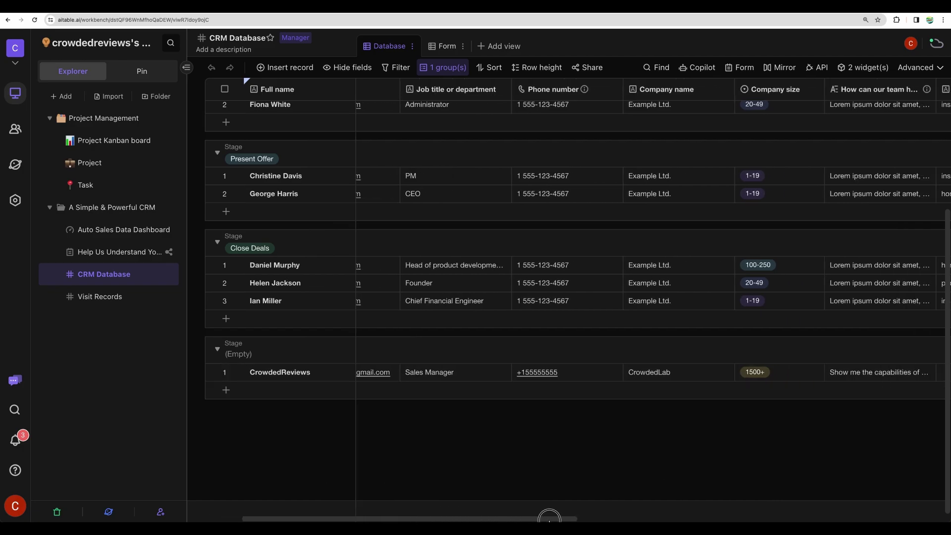
pyautogui.hscroll(-3, 298, 394)
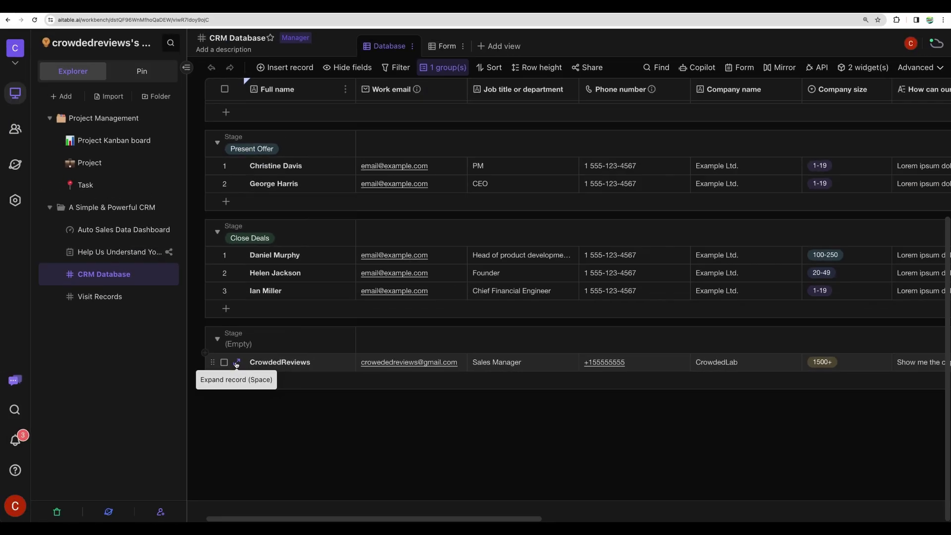
# Step: Change the expanded CrowdedReviews record's Stage field to Initiate Contact
pyautogui.click(238, 365)
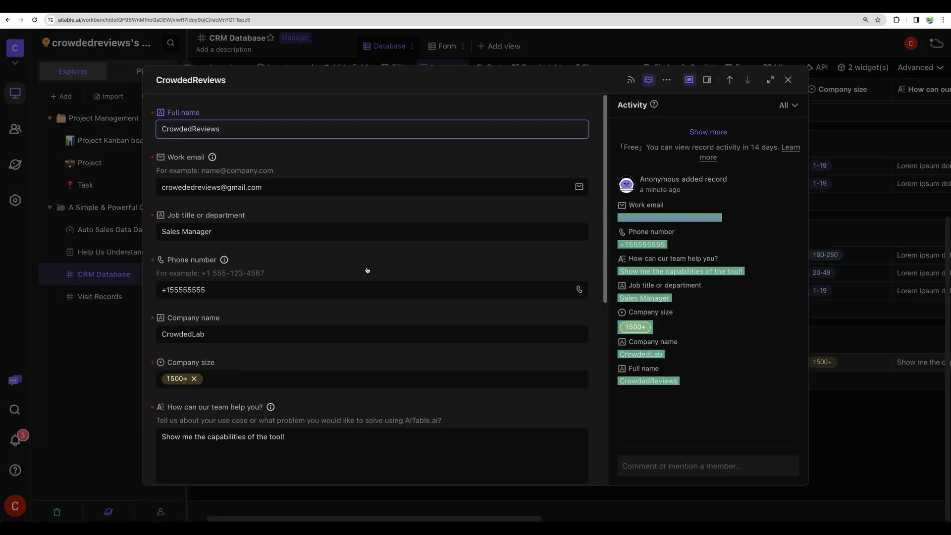
pyautogui.scroll(-7, 349, 282)
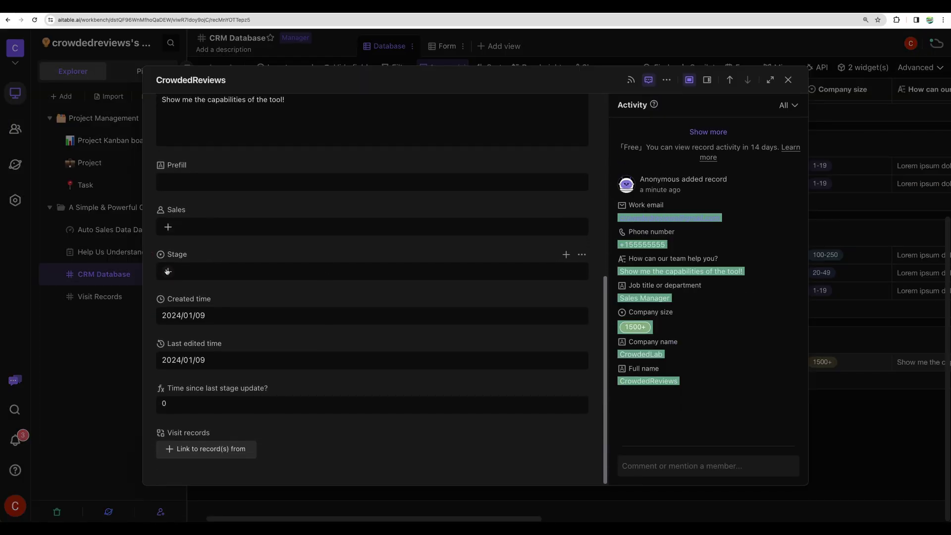
pyautogui.click(167, 271)
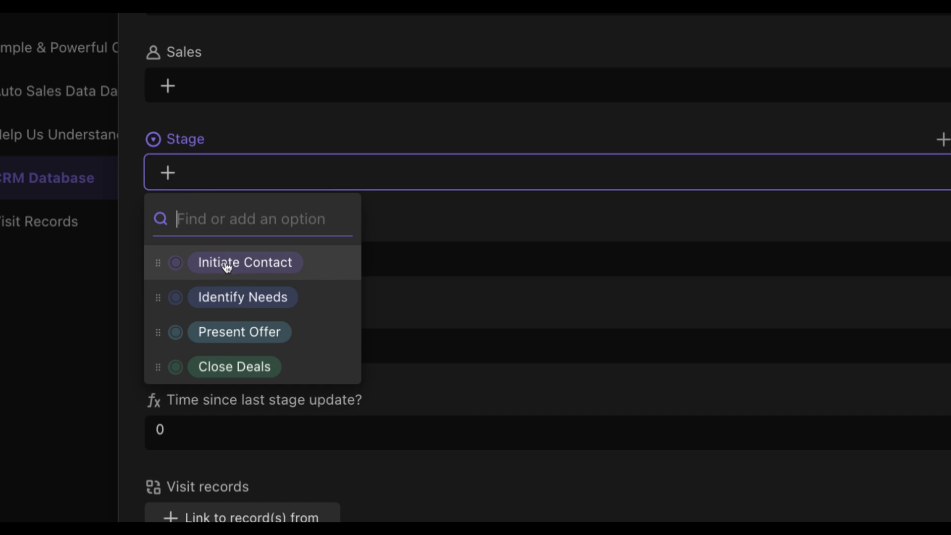
pyautogui.click(245, 263)
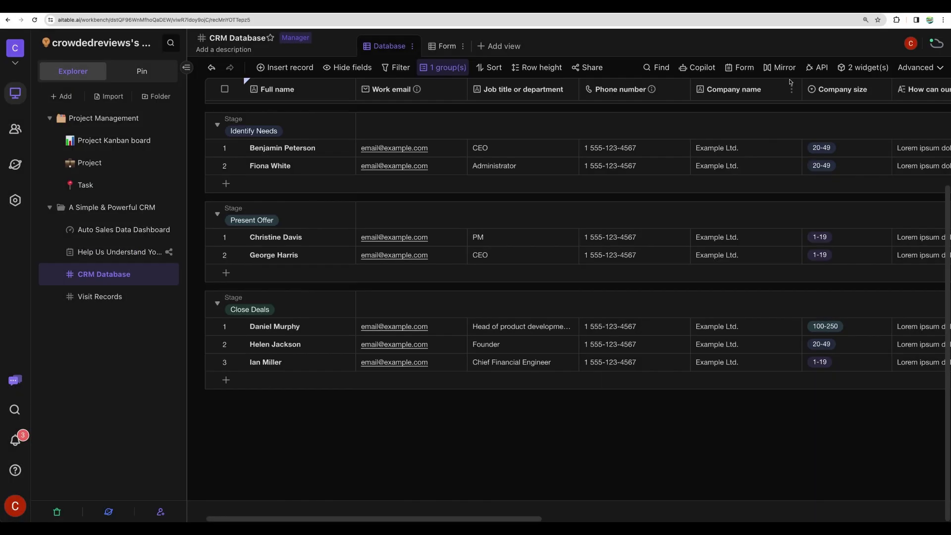
pyautogui.scroll(3, 292, 193)
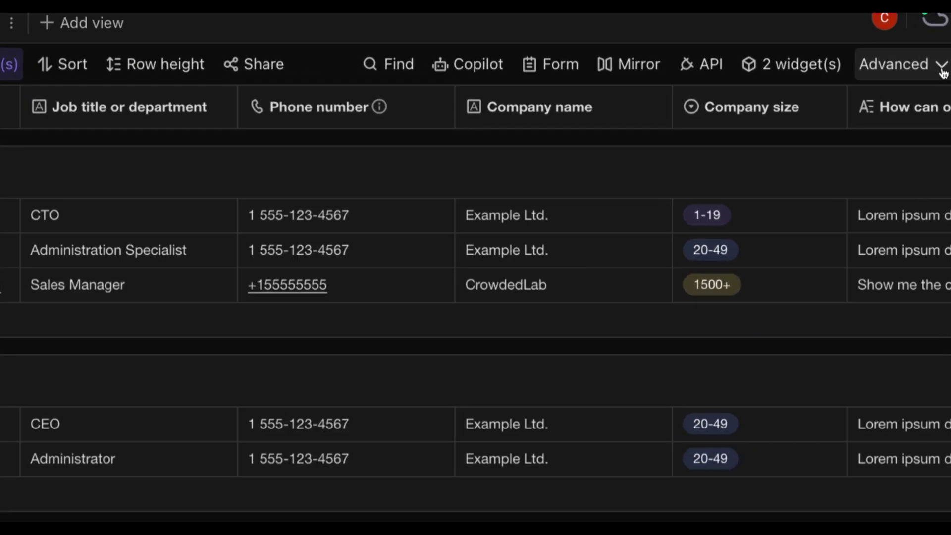
pyautogui.click(943, 73)
# Step: Create a new automation with 'Form is submitted' as its trigger
pyautogui.click(826, 112)
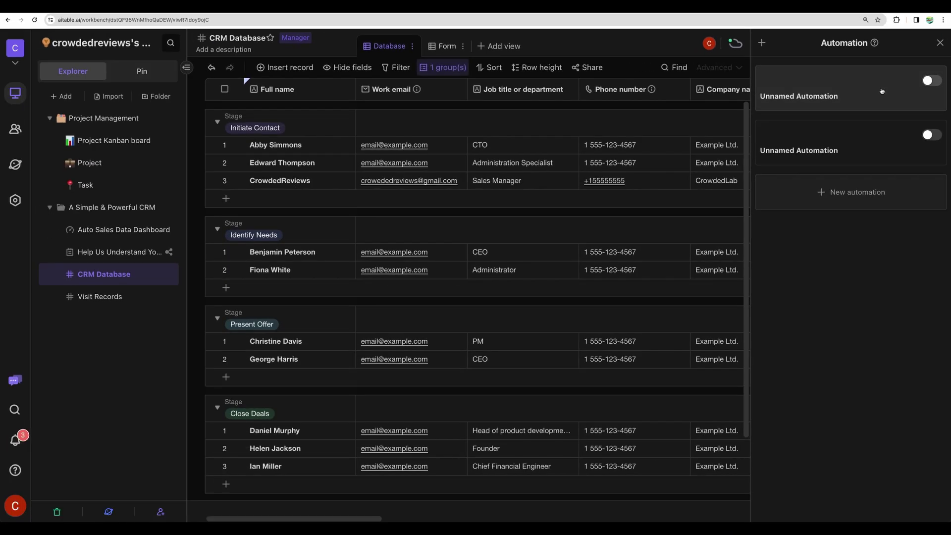
pyautogui.click(858, 192)
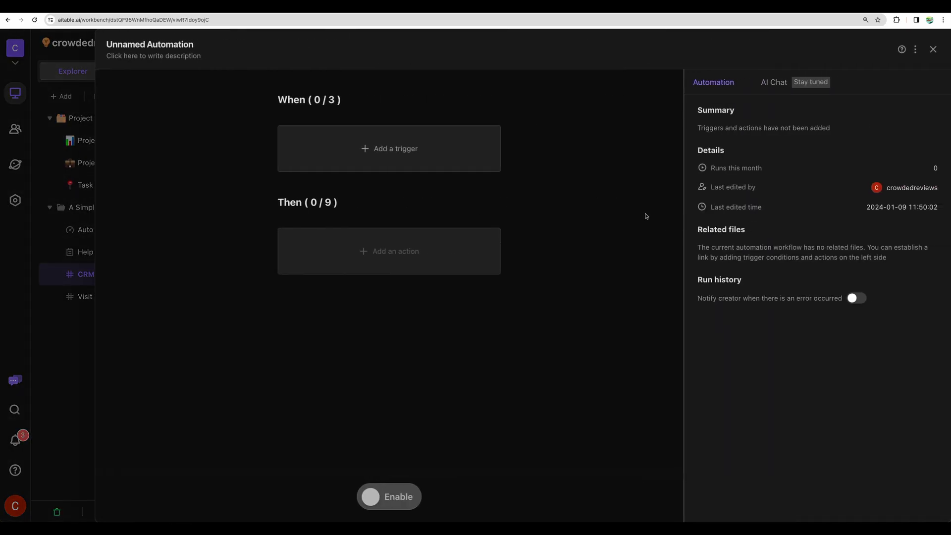
pyautogui.click(424, 154)
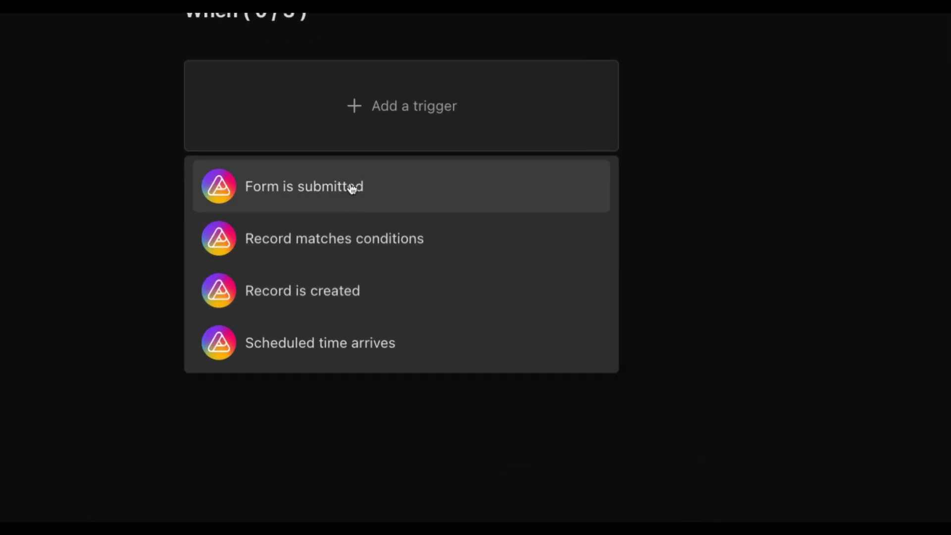
pyautogui.press('Escape')
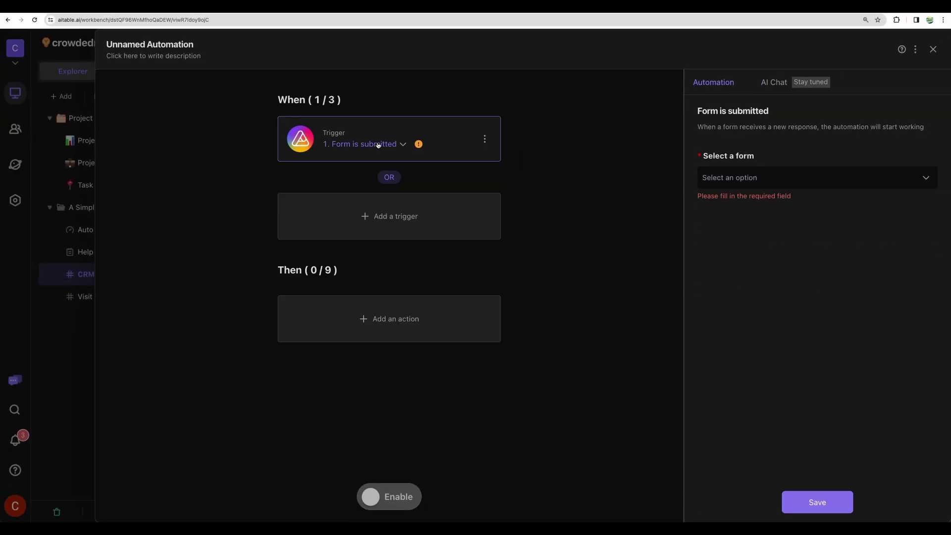
pyautogui.click(347, 216)
pyautogui.click(380, 199)
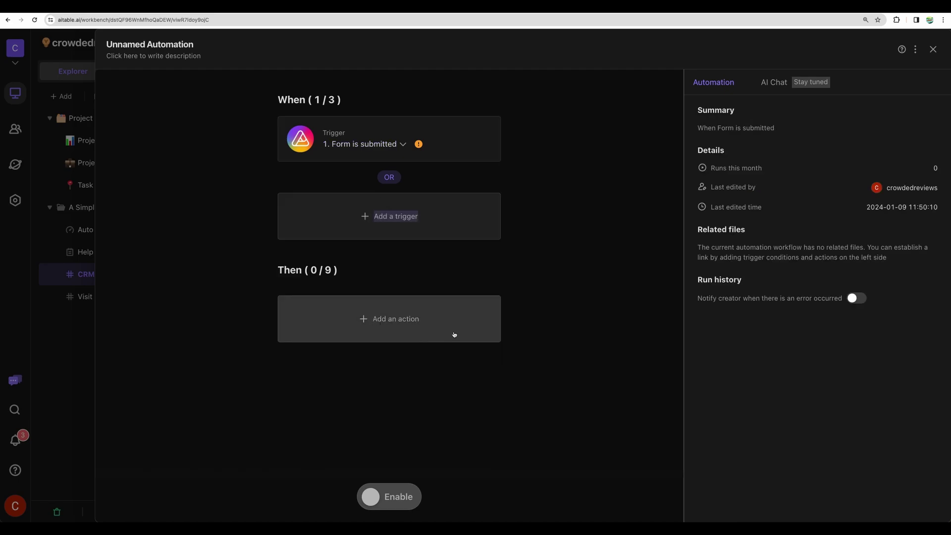
# Step: Add a Send web request action, then delete it so the automation has no actions
pyautogui.click(378, 319)
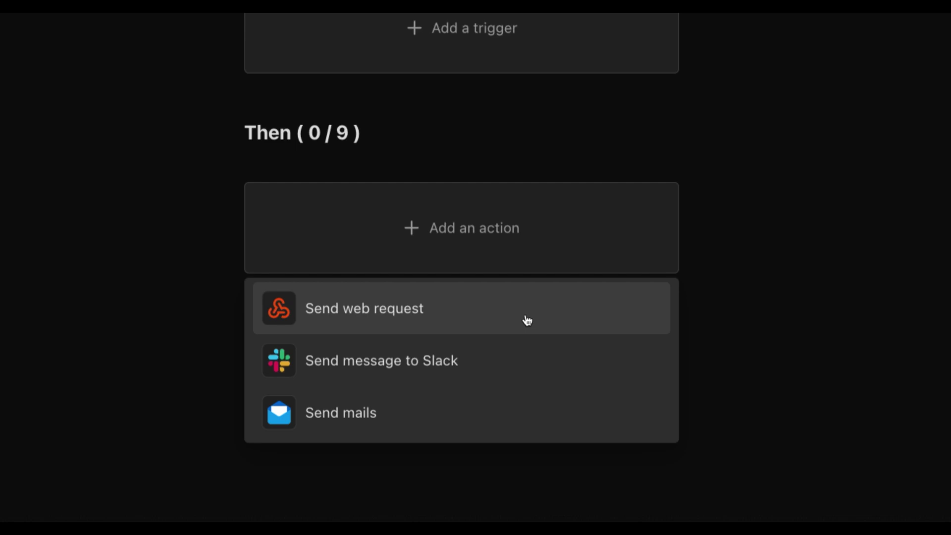
pyautogui.click(478, 327)
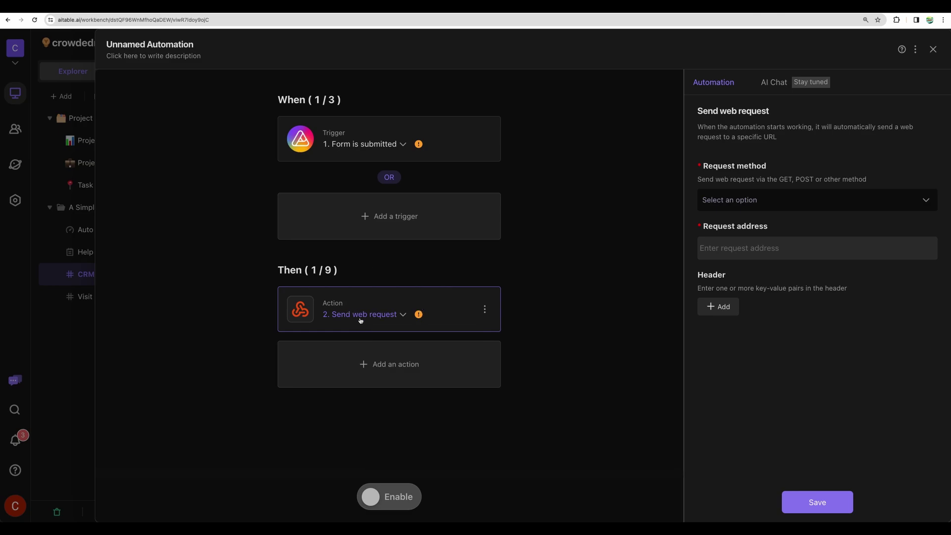
pyautogui.click(486, 309)
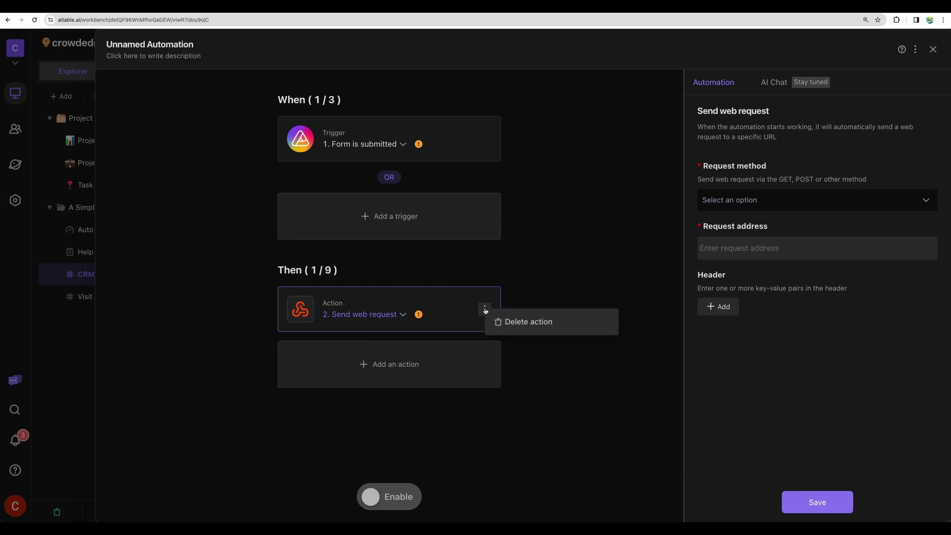
pyautogui.click(522, 325)
pyautogui.click(544, 311)
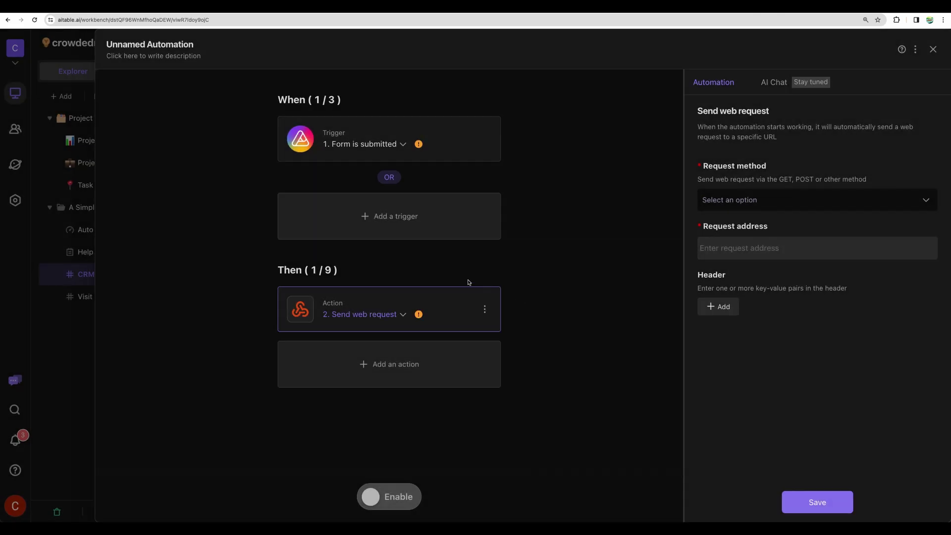
pyautogui.click(378, 334)
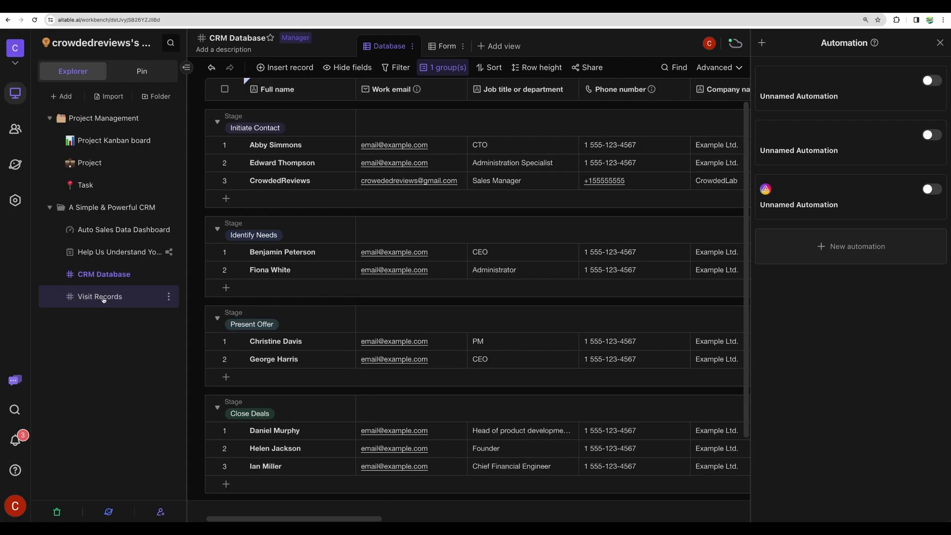
pyautogui.click(102, 296)
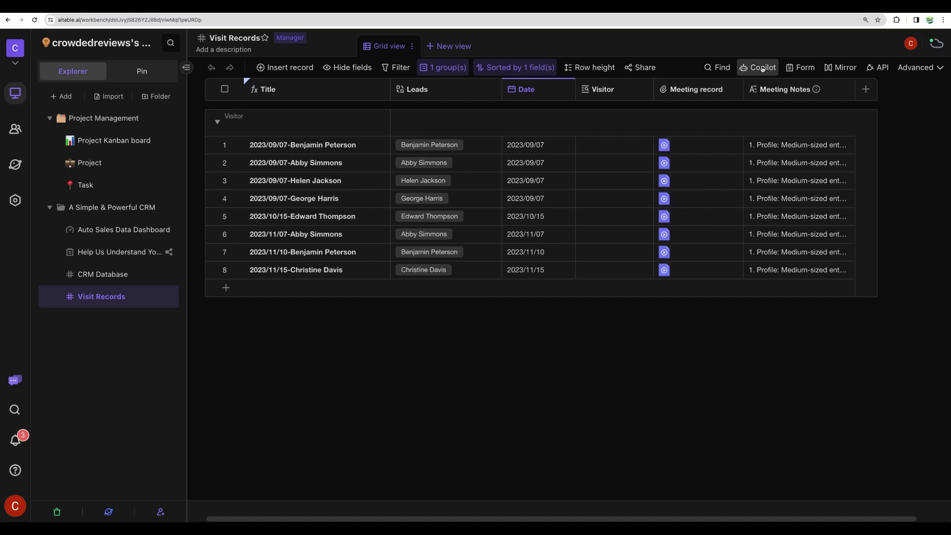
# Step: Ask Copilot 'create me a copy of Visit Records', then close the panel after its answer
pyautogui.click(767, 72)
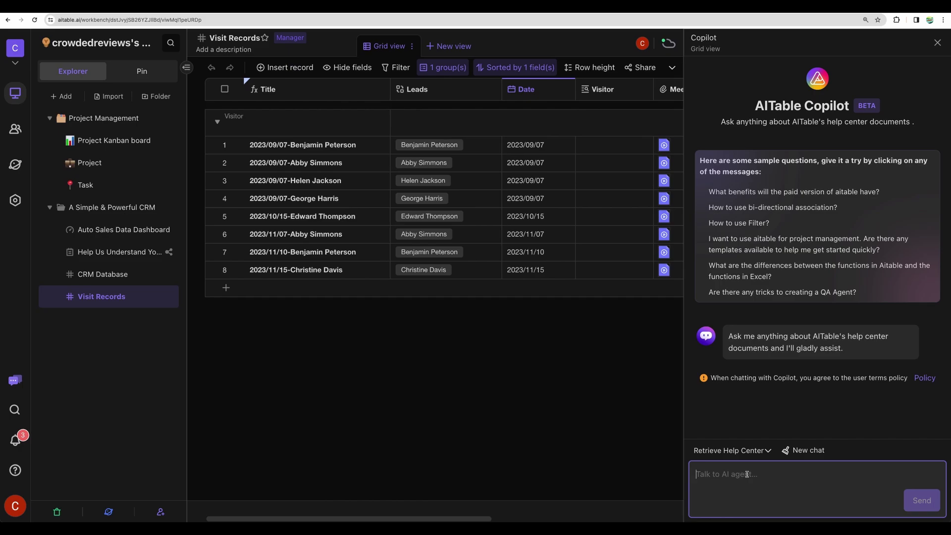
pyautogui.write('create me a copy of Visit Records')
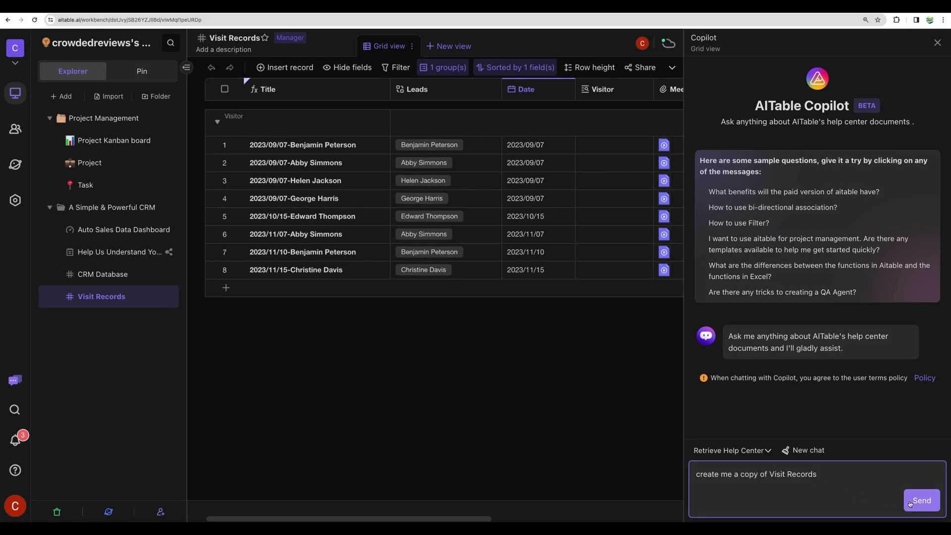
pyautogui.press('Return')
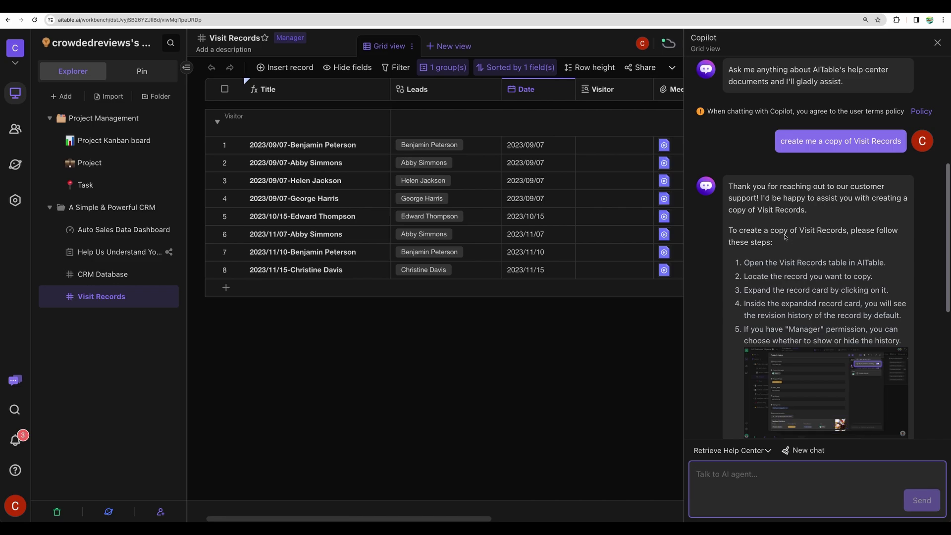
pyautogui.click(938, 42)
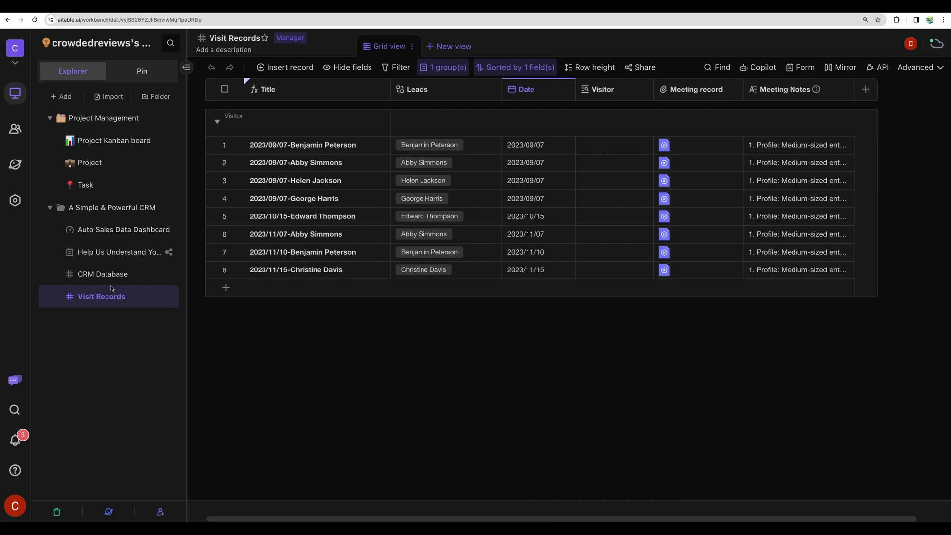
# Step: Scroll through the Hot templates gallery and open the Request Management template
pyautogui.click(17, 170)
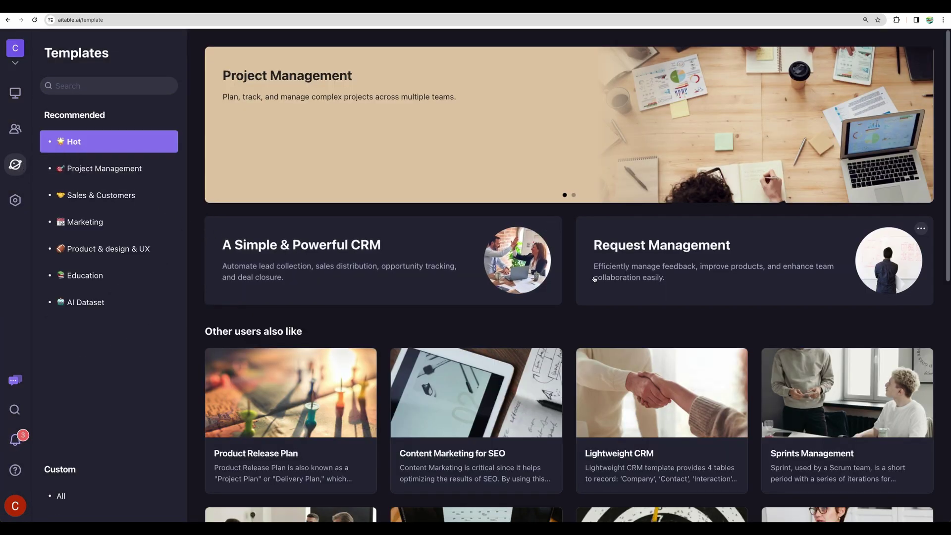
pyautogui.scroll(-5, 562, 323)
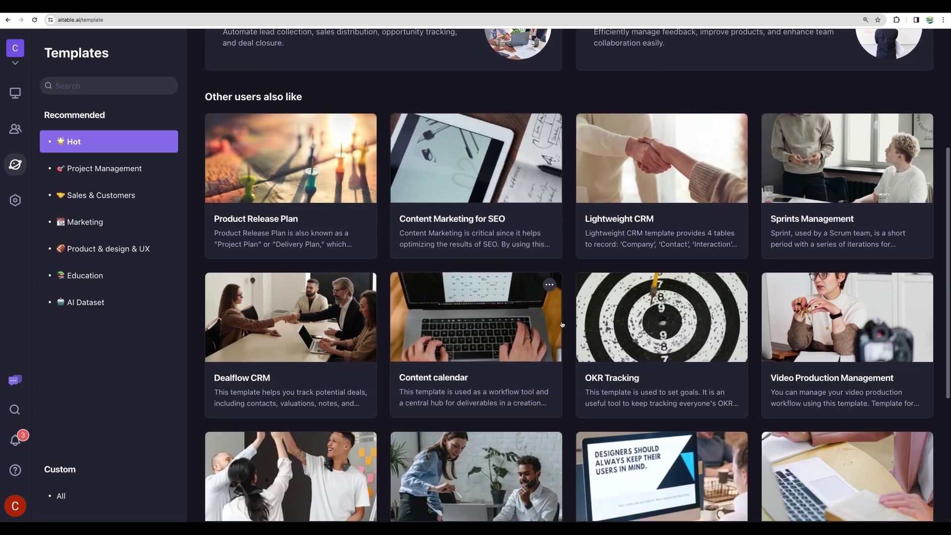
pyautogui.scroll(-4, 563, 325)
pyautogui.scroll(9, 565, 321)
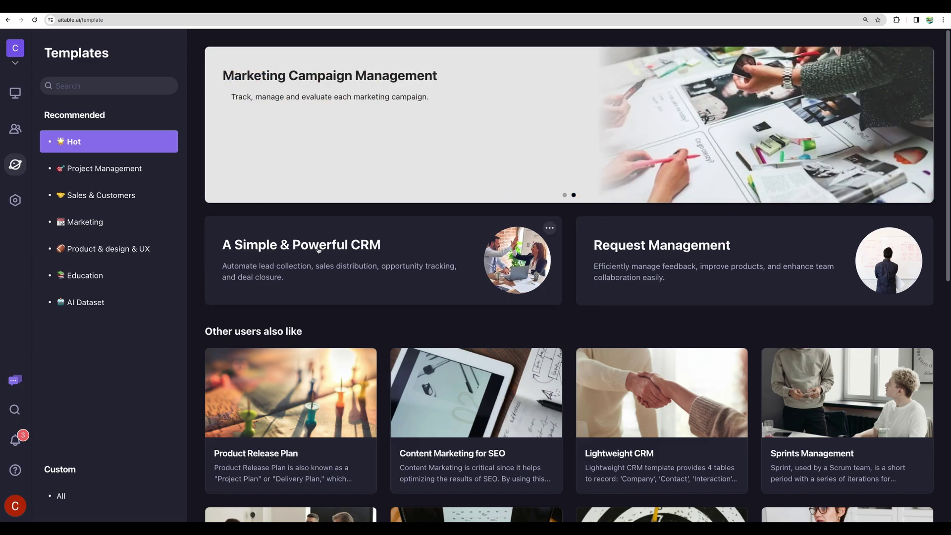
pyautogui.scroll(-3, 574, 273)
pyautogui.scroll(-2, 574, 273)
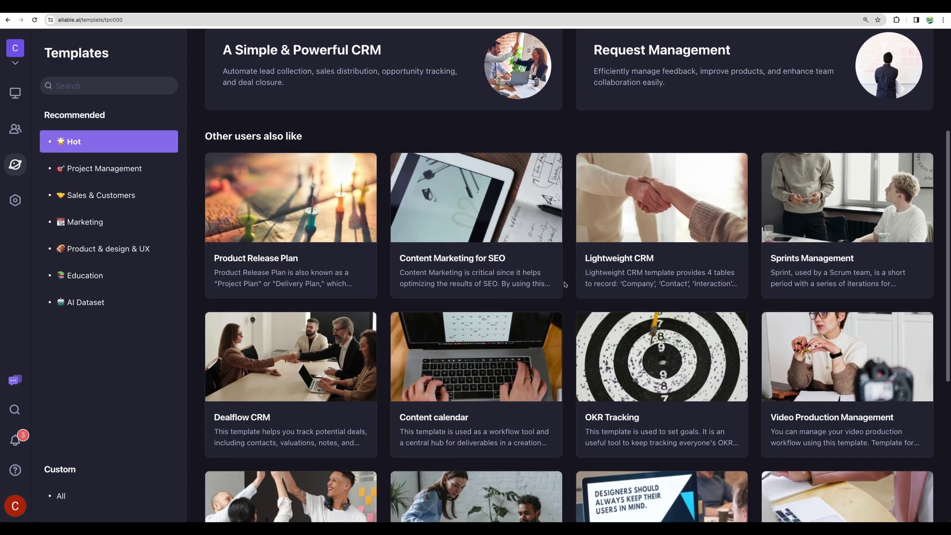
pyautogui.scroll(3, 565, 284)
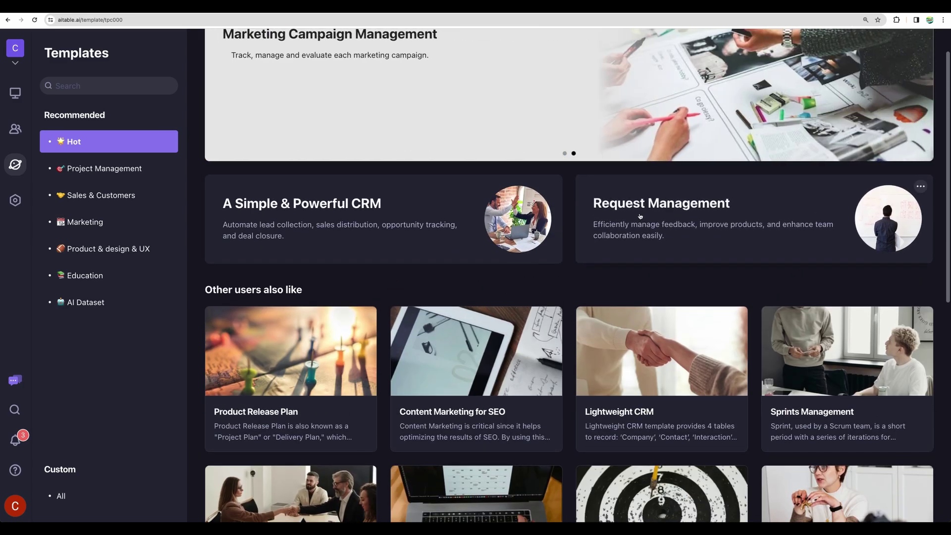
pyautogui.click(693, 214)
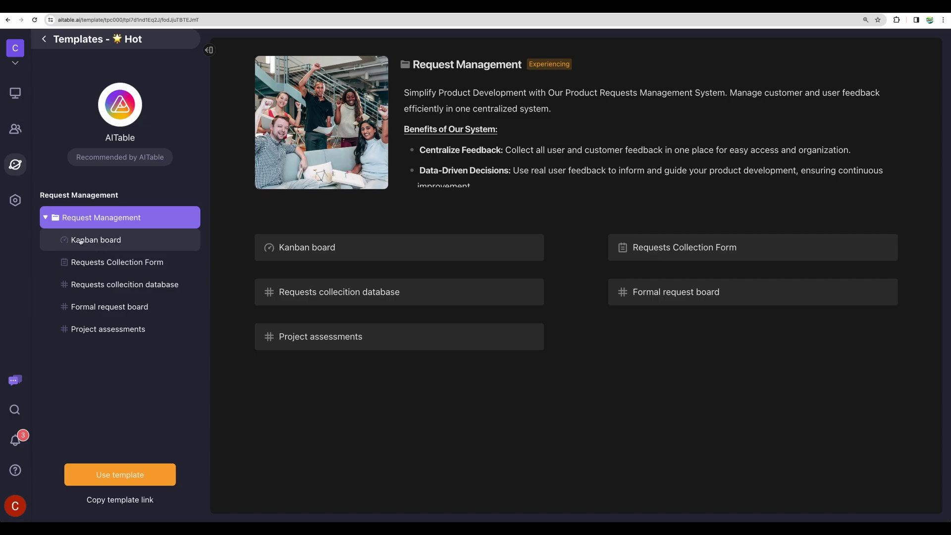
# Step: Preview Project assessments, Formal request board, Requests collection database, Requests Collection Form and the Kanban board
pyautogui.click(81, 330)
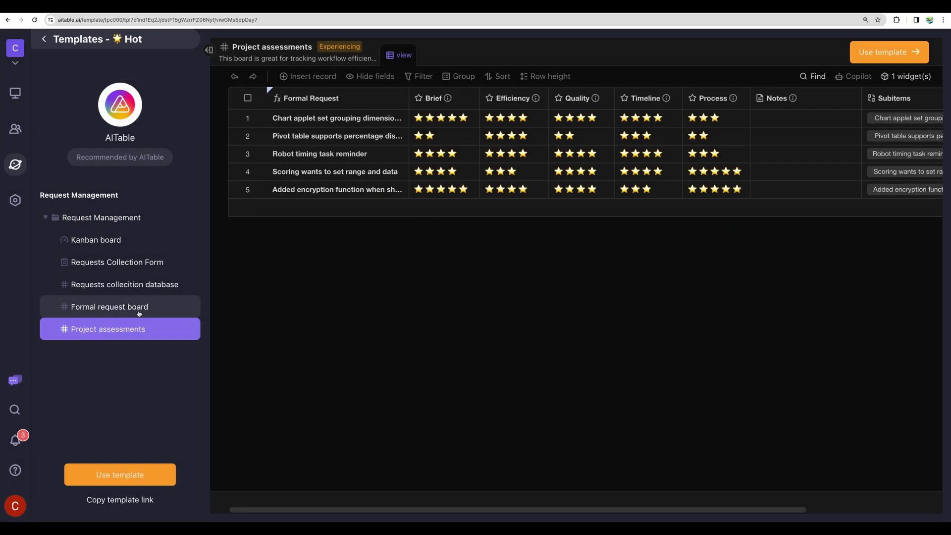
pyautogui.click(114, 306)
pyautogui.click(112, 294)
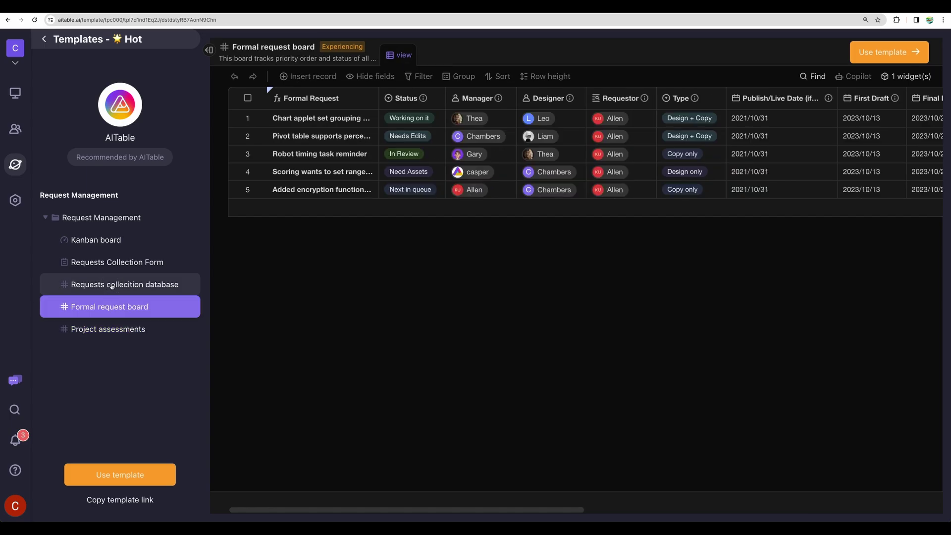
pyautogui.click(629, 129)
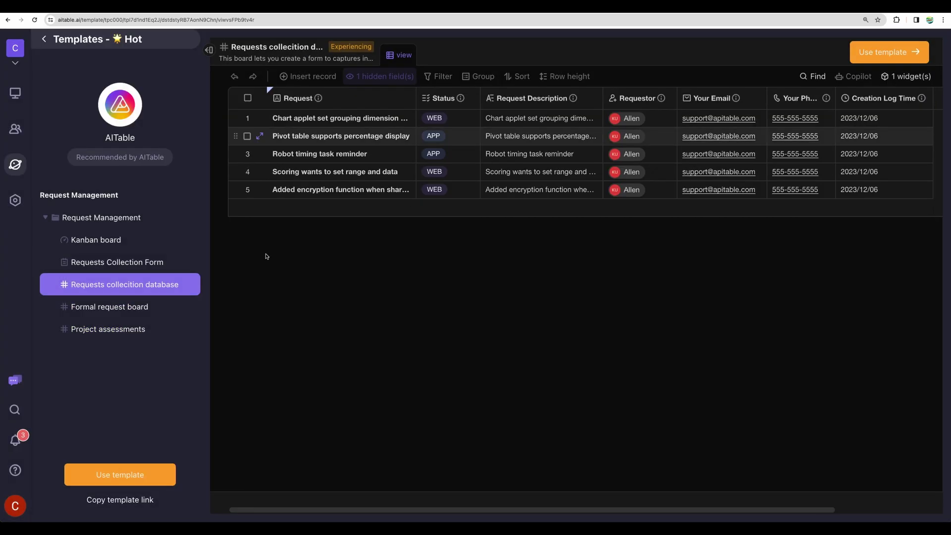
pyautogui.click(128, 264)
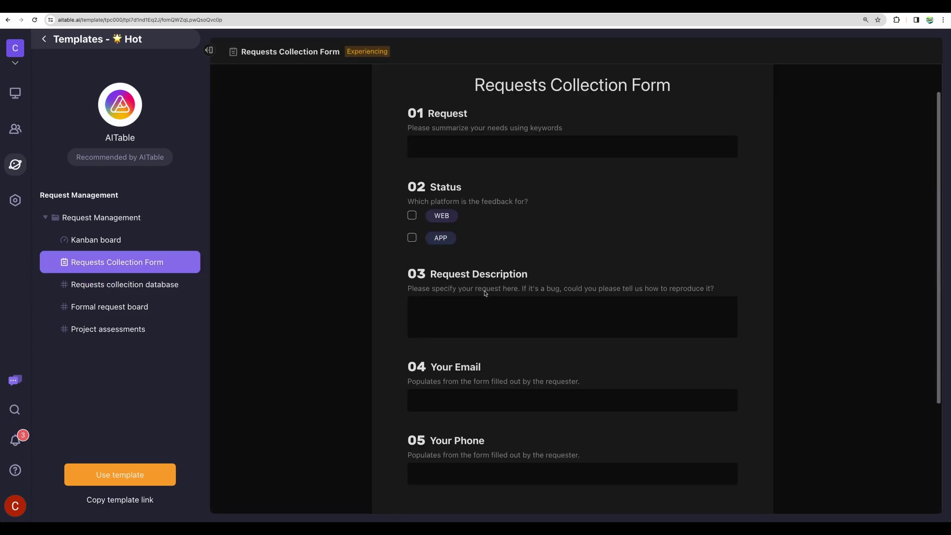
pyautogui.scroll(-5, 485, 293)
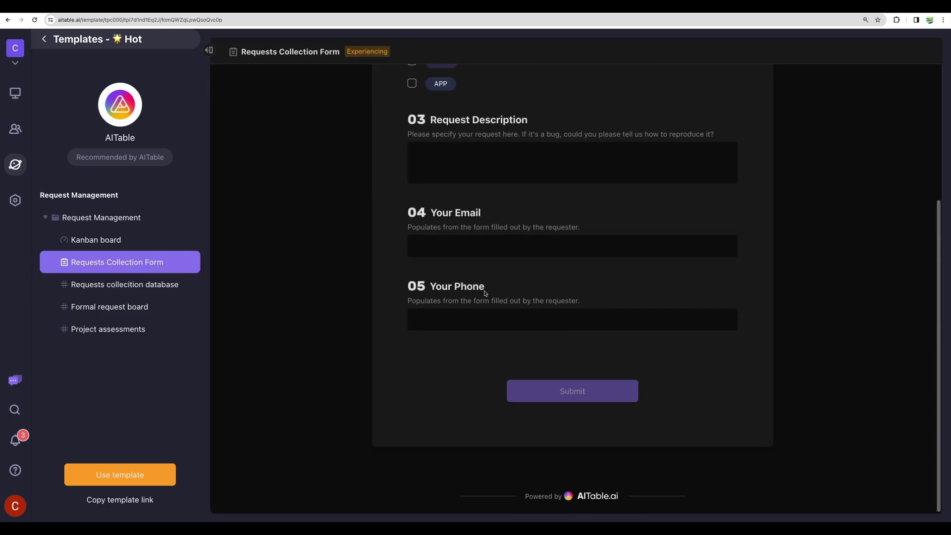
pyautogui.scroll(6, 485, 293)
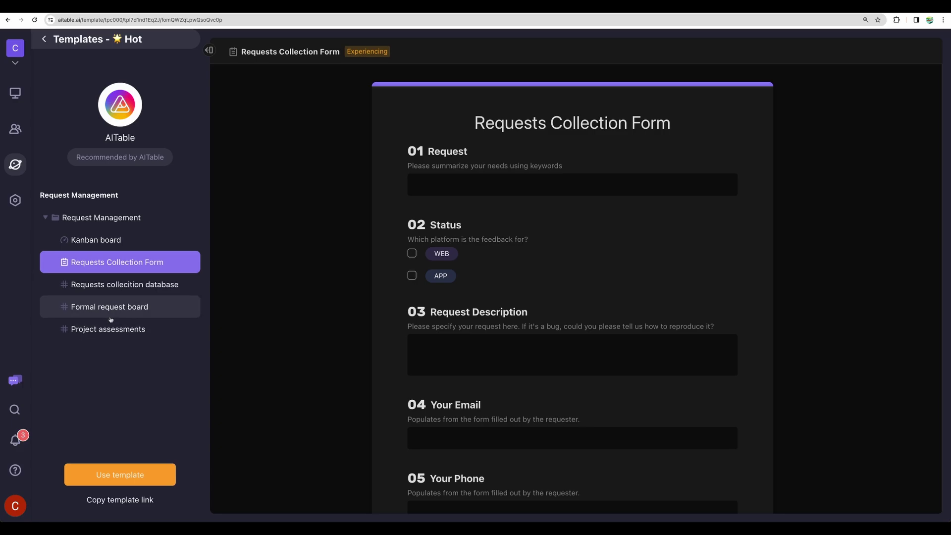
pyautogui.click(74, 284)
pyautogui.click(117, 307)
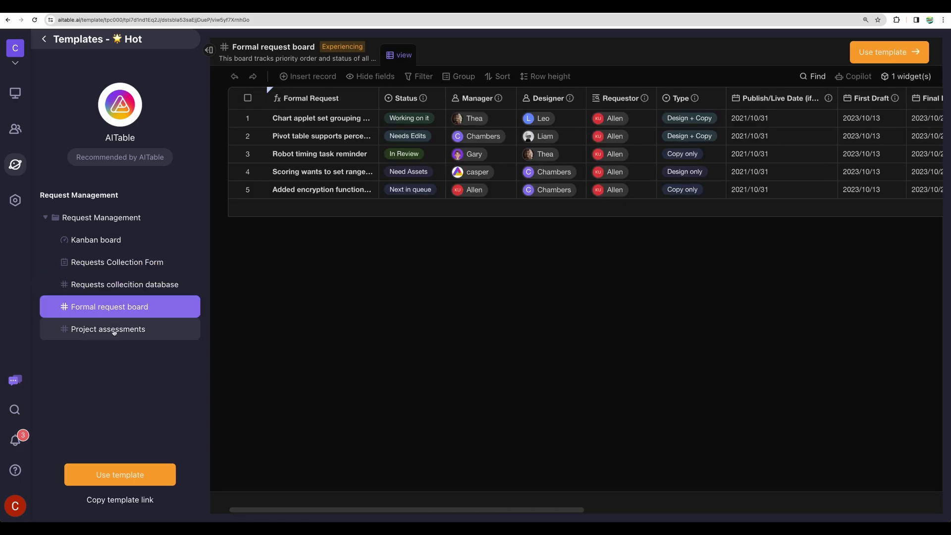
pyautogui.click(113, 330)
pyautogui.click(103, 248)
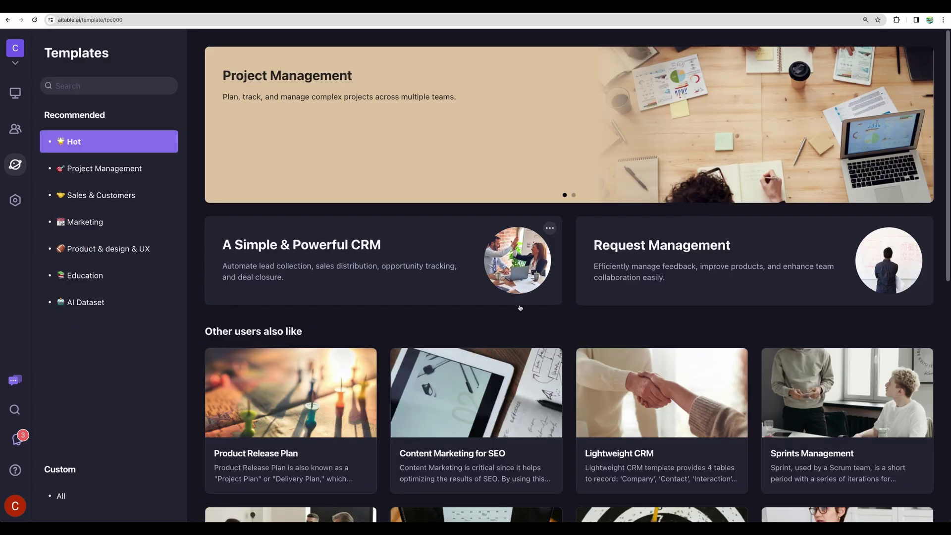
# Step: Browse the AI Dataset template category and open the Chatbot Q&A template
pyautogui.scroll(-4, 569, 315)
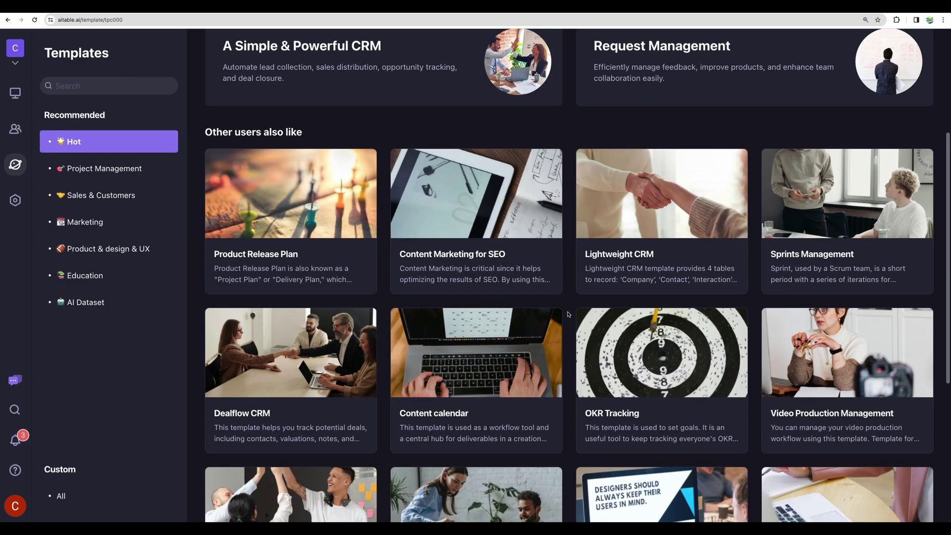
pyautogui.scroll(-5, 568, 313)
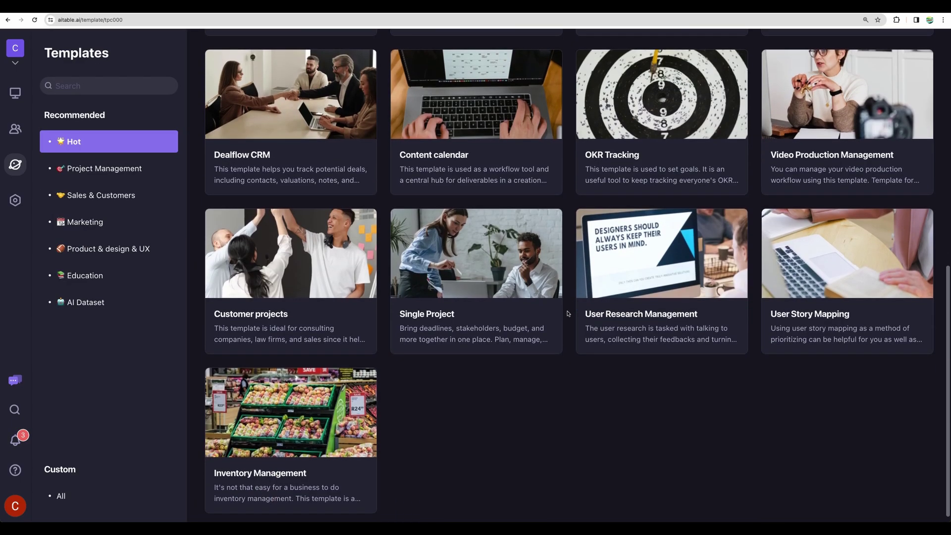
pyautogui.scroll(10, 568, 312)
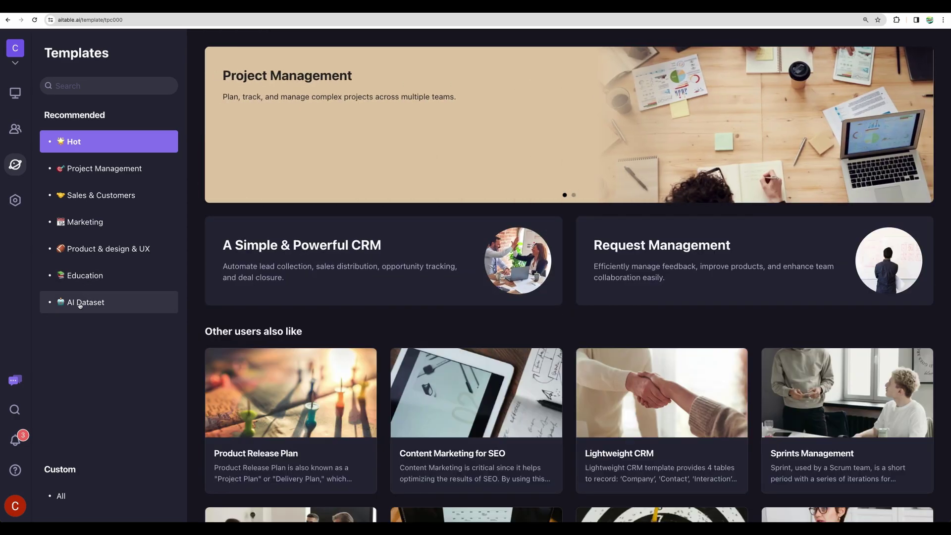
pyautogui.click(80, 305)
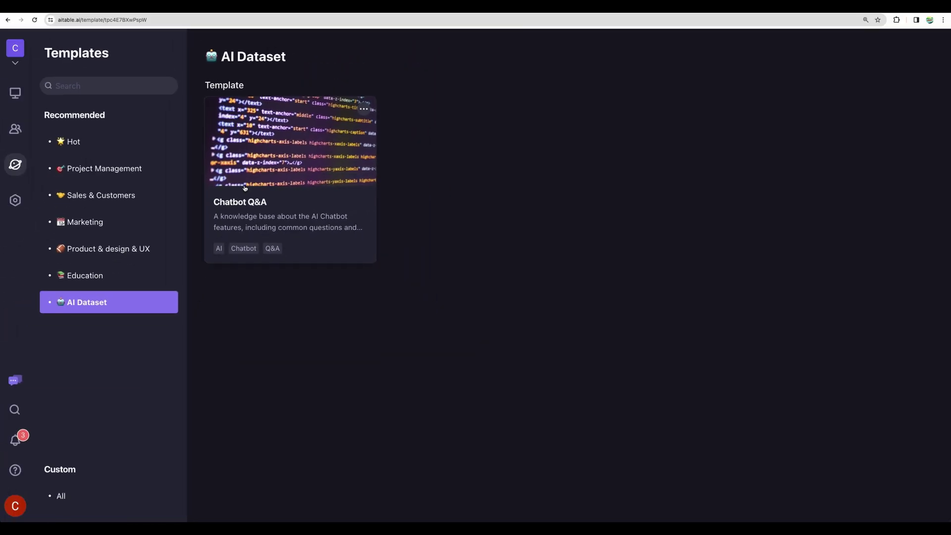
pyautogui.click(244, 188)
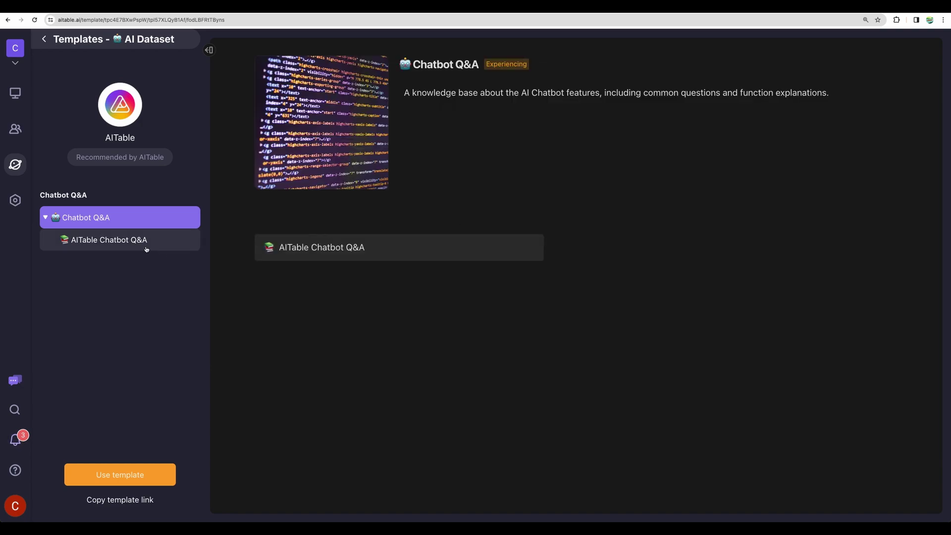
# Step: Look over the AITable Chatbot Q&A grid and add the template to the workspace
pyautogui.click(112, 242)
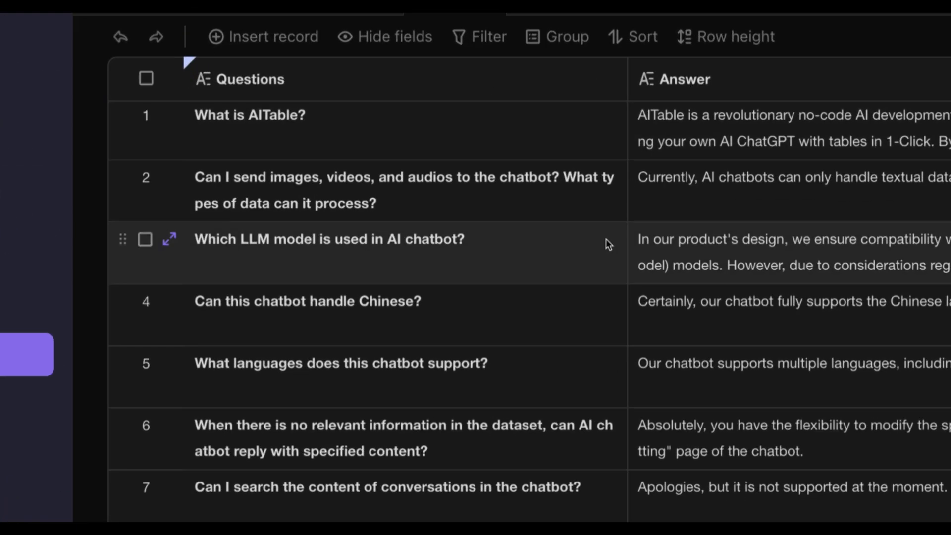
pyautogui.scroll(-6, 484, 183)
pyautogui.scroll(-15, 607, 244)
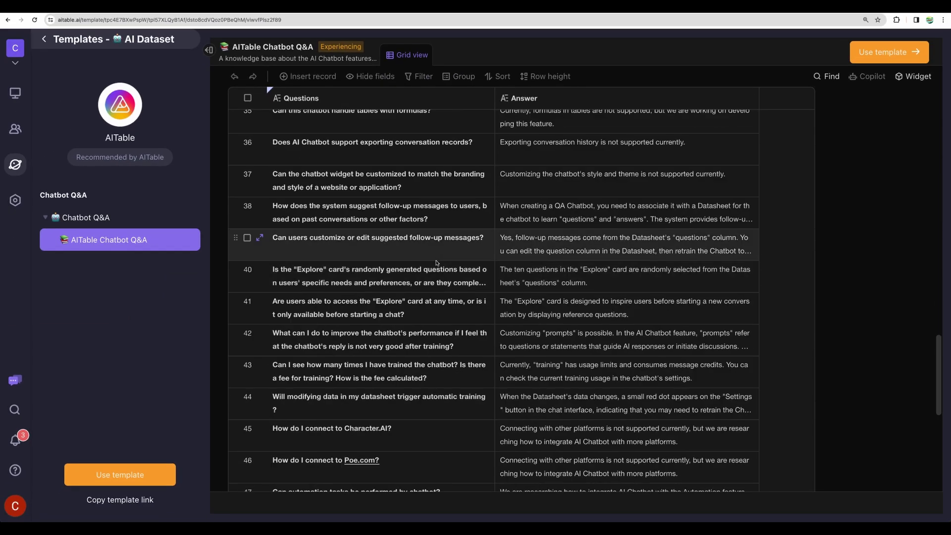
pyautogui.scroll(-8, 436, 263)
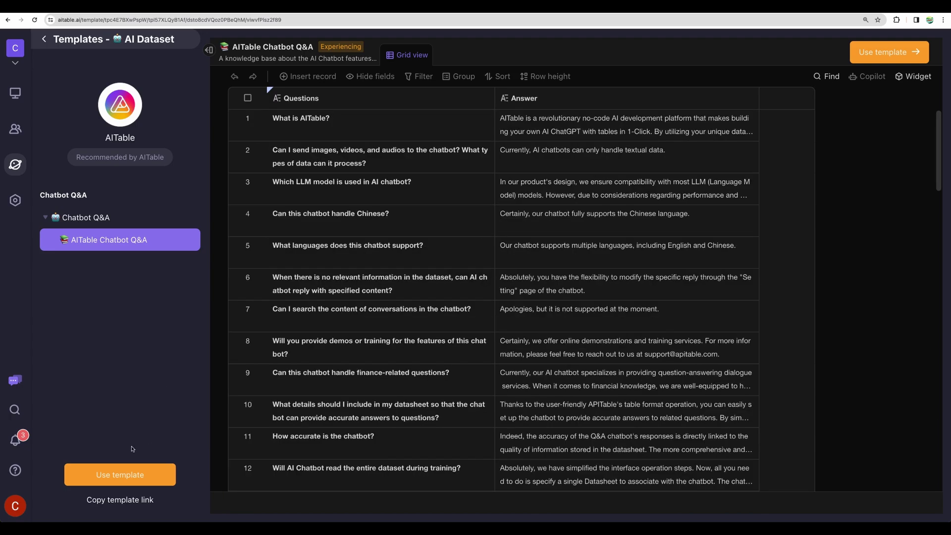
pyautogui.click(125, 475)
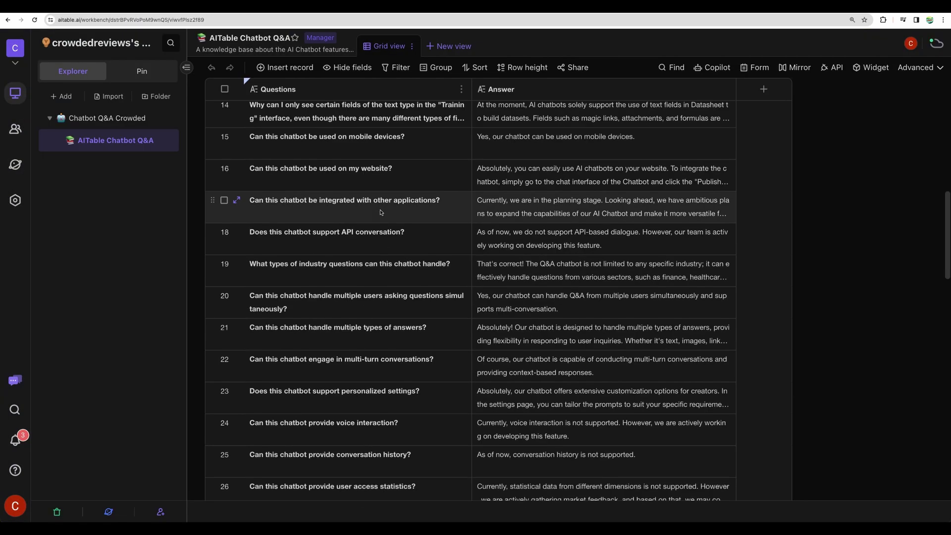
# Step: Create a new Q&A-type AI agent in the Chatbot Q&A Crowded folder
pyautogui.scroll(8, 381, 212)
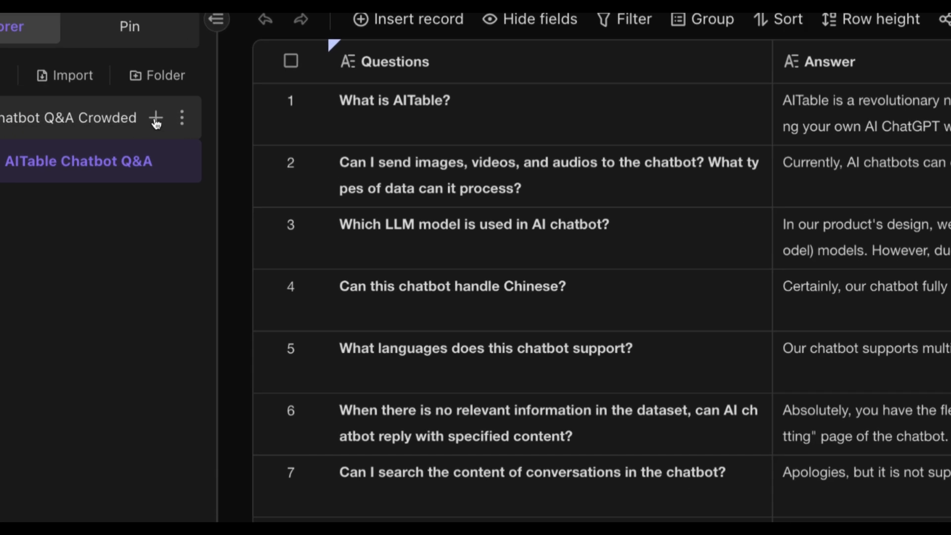
pyautogui.click(155, 118)
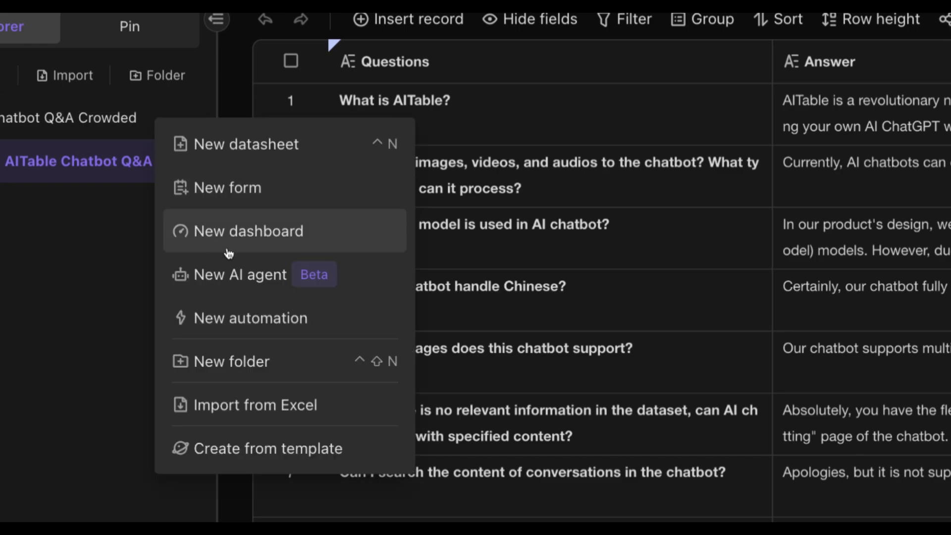
pyautogui.click(241, 275)
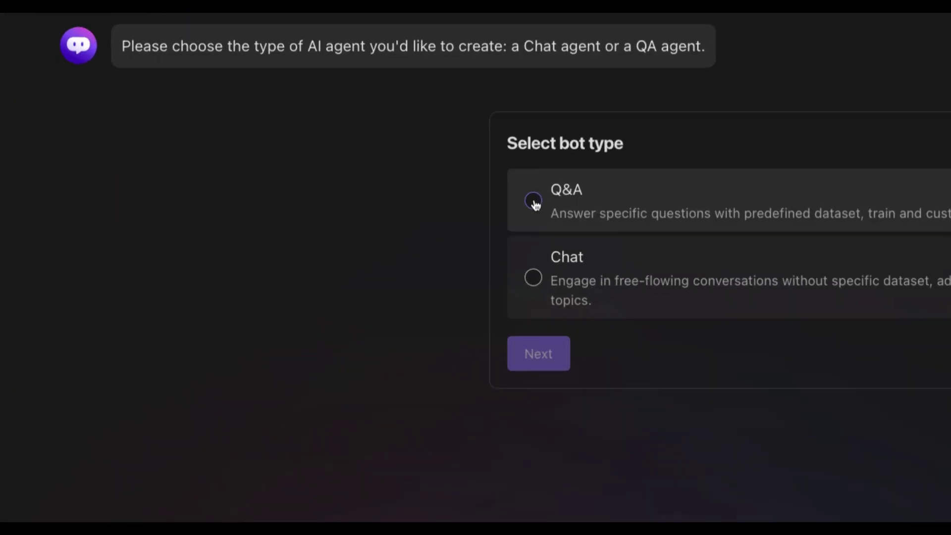
pyautogui.click(533, 201)
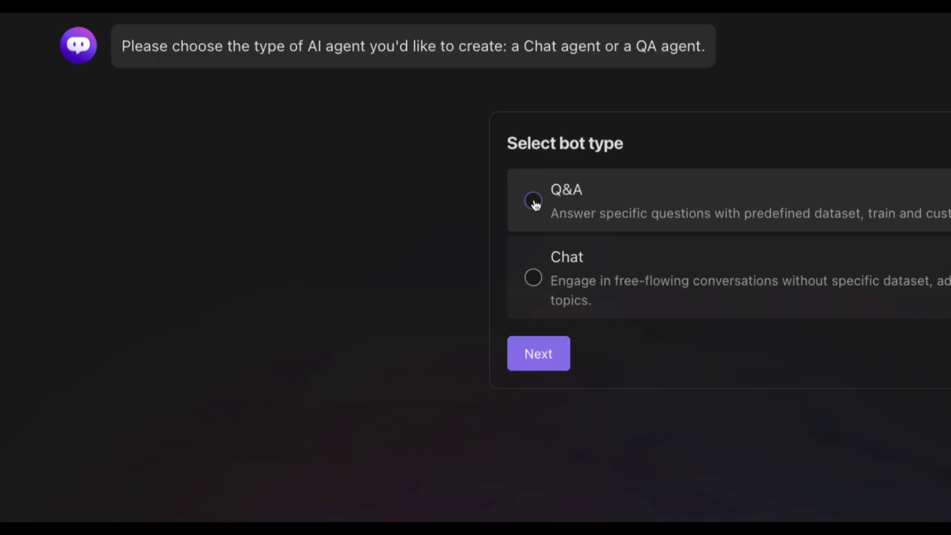
pyautogui.click(552, 358)
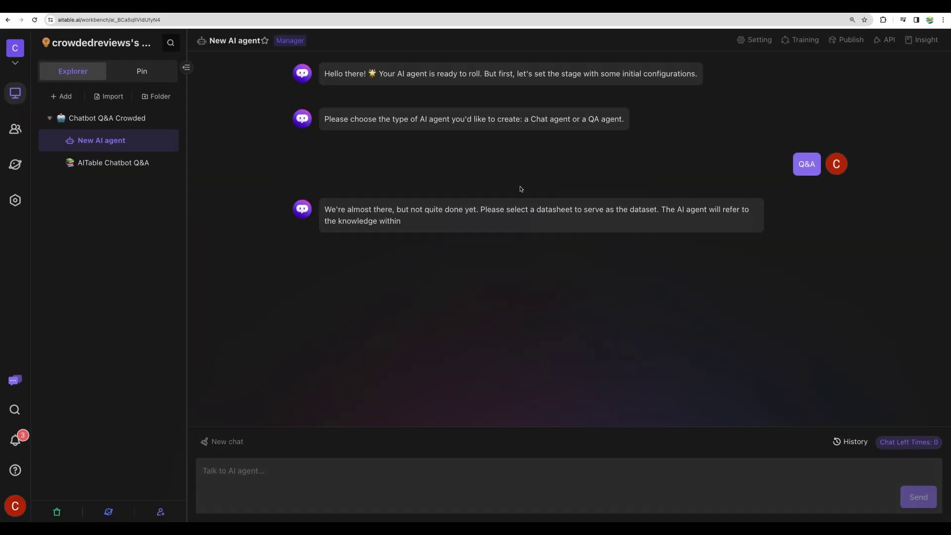
# Step: Set the agent's dataset to the AITable Chatbot Q&A datasheet's Grid view
pyautogui.click(719, 307)
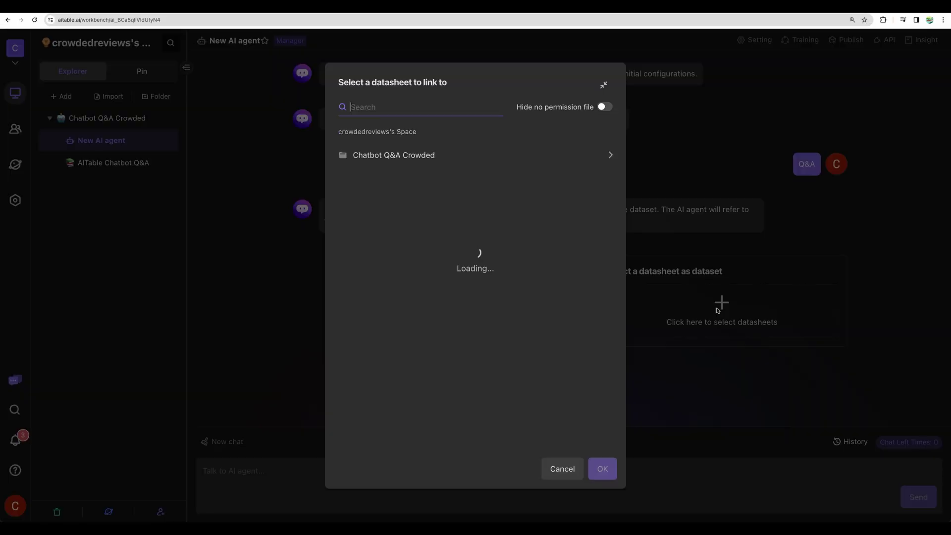
pyautogui.click(422, 158)
pyautogui.click(405, 158)
pyautogui.click(387, 177)
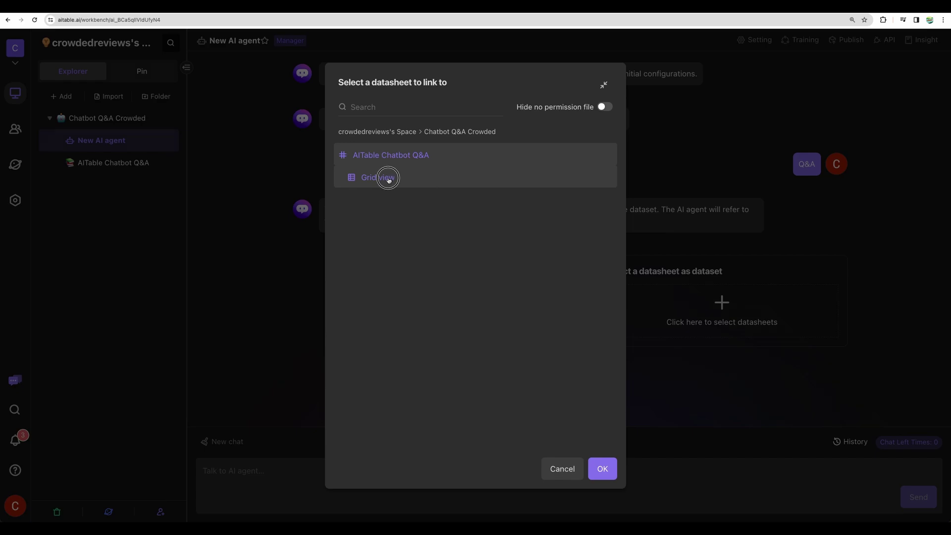
pyautogui.click(602, 468)
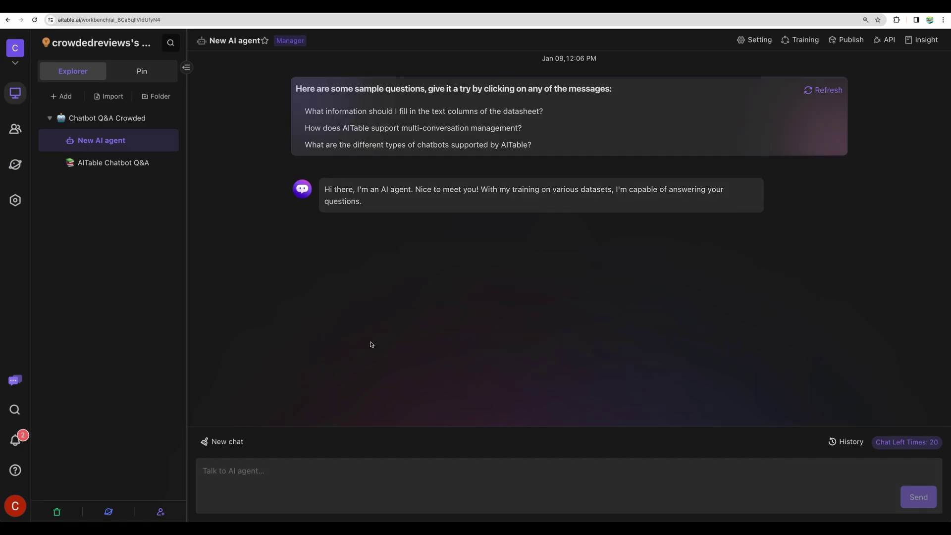
# Step: Ask the agent 'what is AITable?' and review its answer and follow-up suggestions
pyautogui.click(356, 469)
pyautogui.write('what is AITable?')
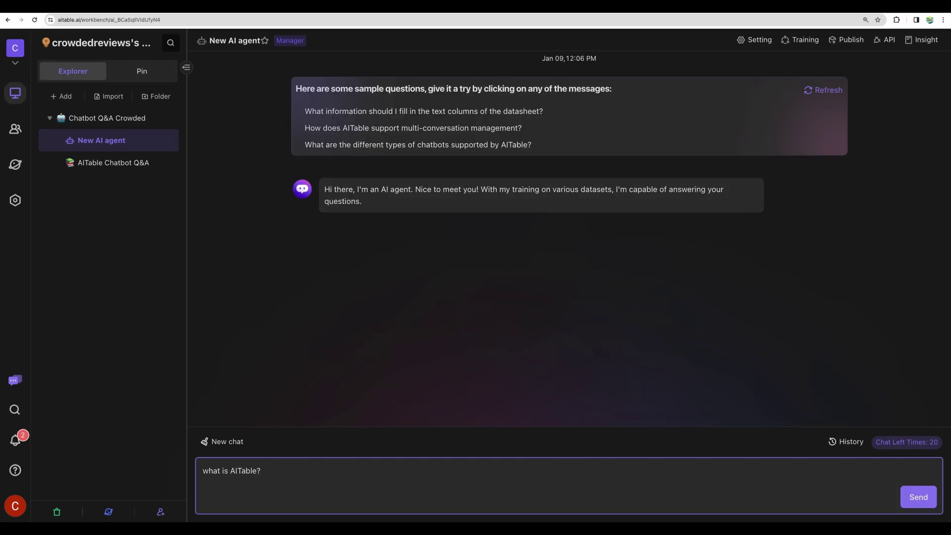
pyautogui.press('Return')
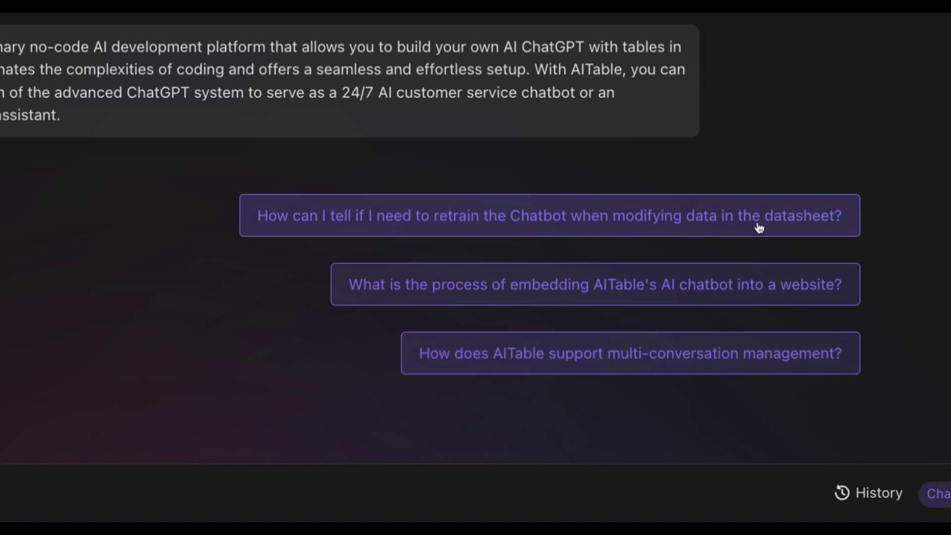
pyautogui.scroll(1, 760, 228)
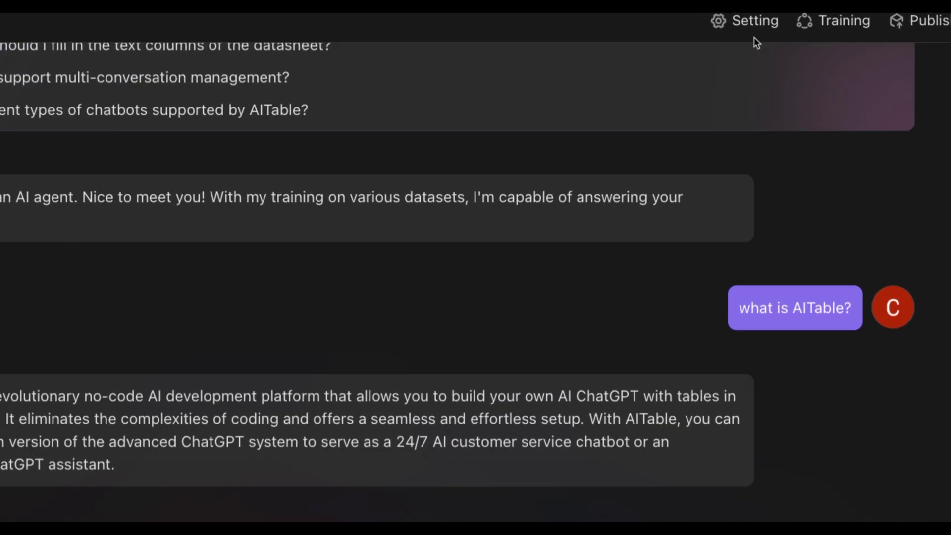
# Step: In the agent settings, try the gpt-4 model, then revert to gpt-3.5-turbo
pyautogui.click(754, 27)
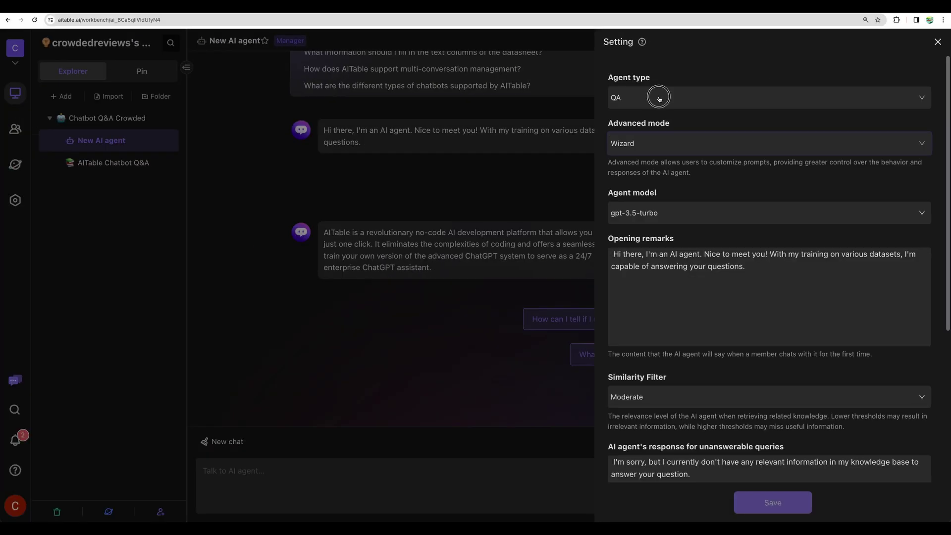
pyautogui.click(659, 98)
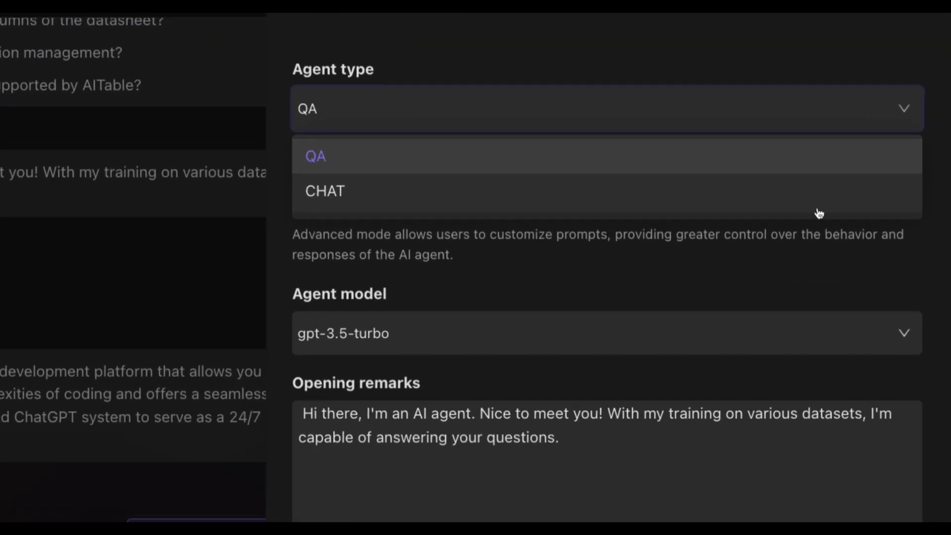
pyautogui.click(697, 214)
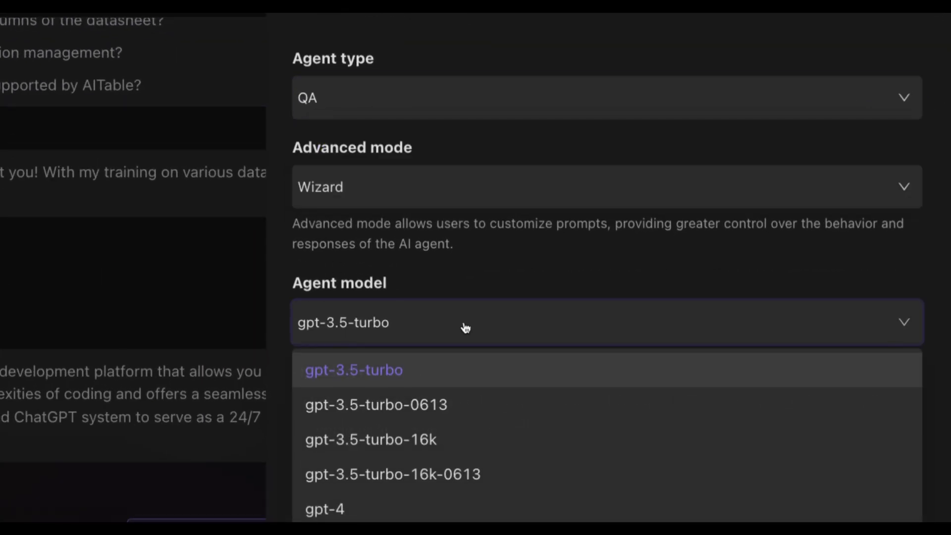
pyautogui.scroll(-3, 395, 444)
pyautogui.click(386, 433)
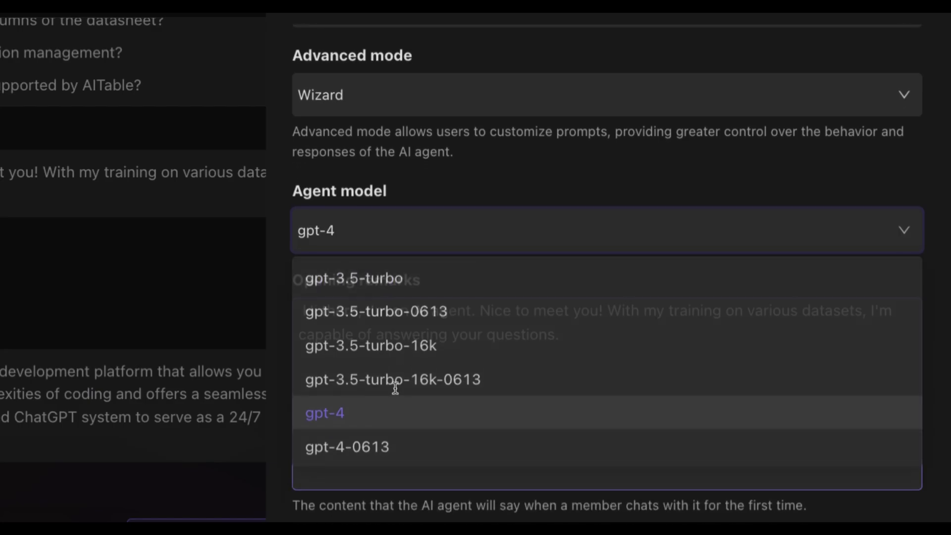
pyautogui.click(401, 236)
pyautogui.click(395, 275)
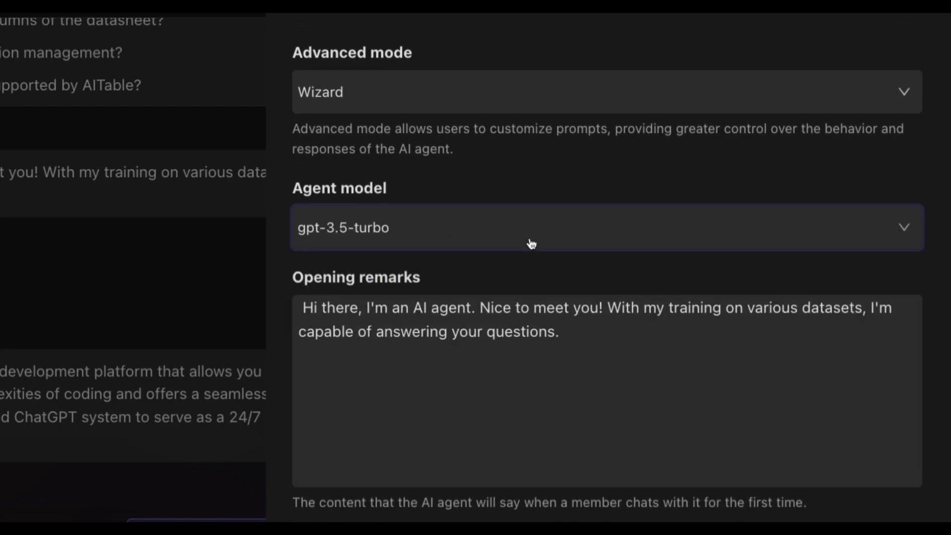
pyautogui.scroll(-10, 529, 251)
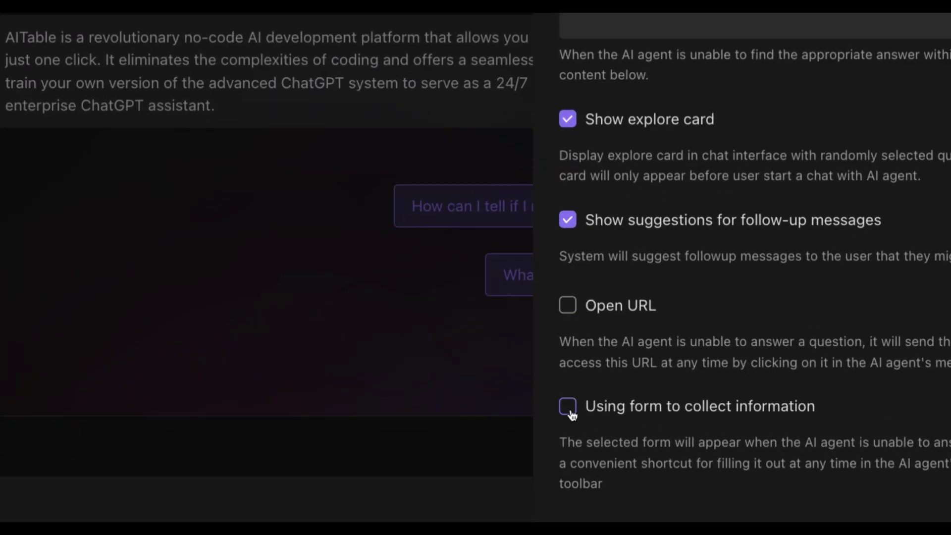
# Step: Enable 'Using form to collect information' and cancel the form selection without linking one
pyautogui.click(569, 407)
pyautogui.scroll(-2, 647, 424)
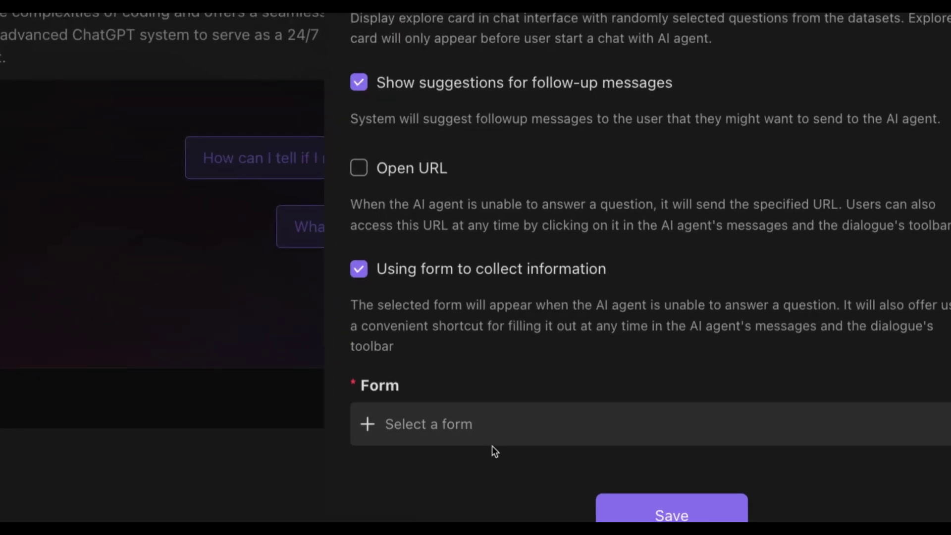
pyautogui.click(677, 462)
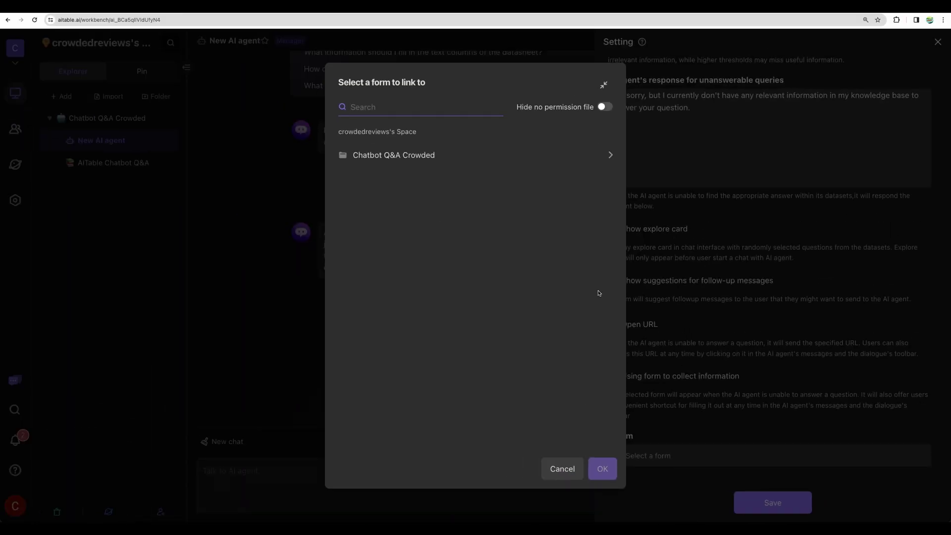
pyautogui.click(382, 156)
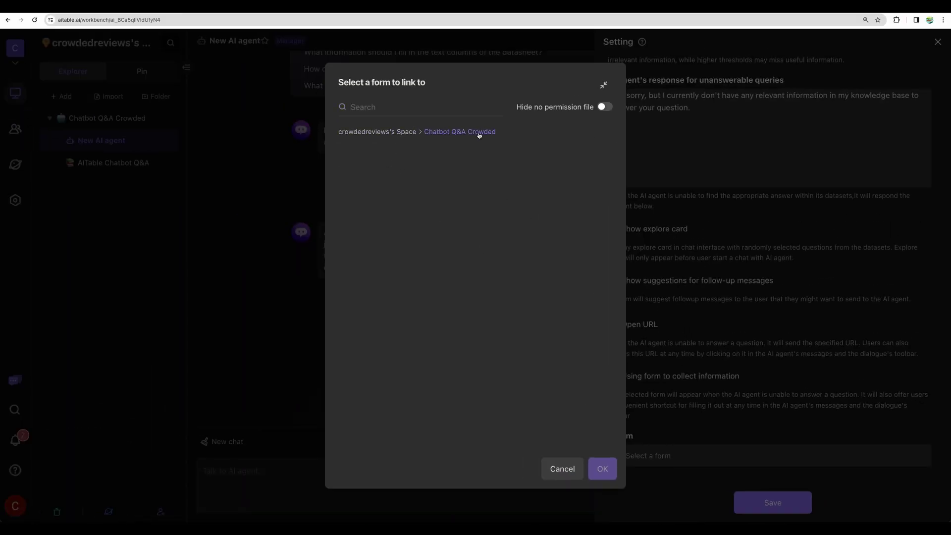
pyautogui.click(556, 475)
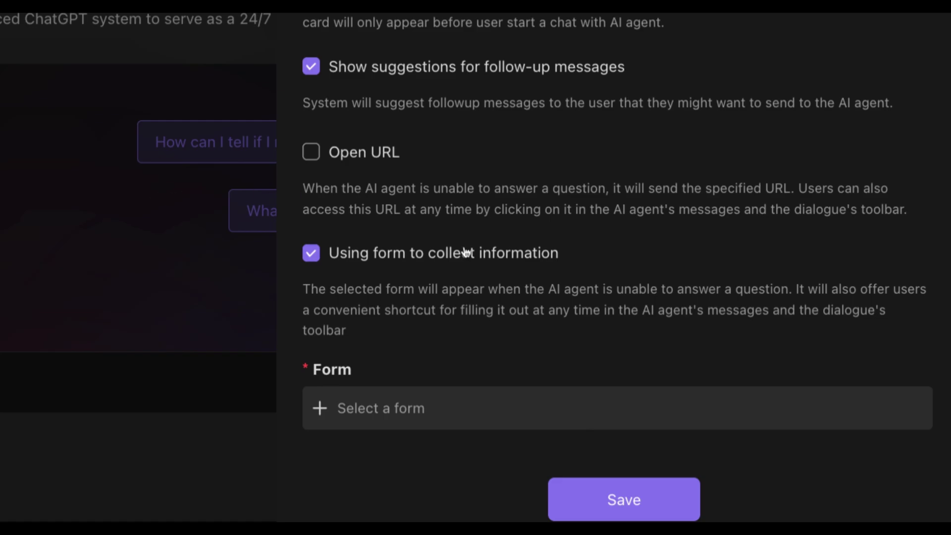
pyautogui.scroll(2, 530, 282)
pyautogui.scroll(5, 531, 283)
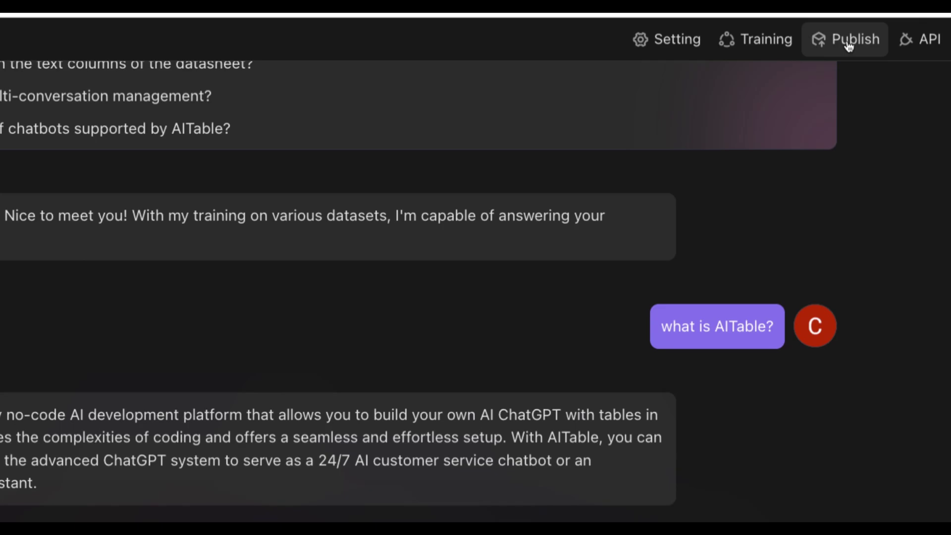
# Step: Publish the agent so anyone with the link can use it and show its embed code
pyautogui.click(849, 44)
pyautogui.click(477, 327)
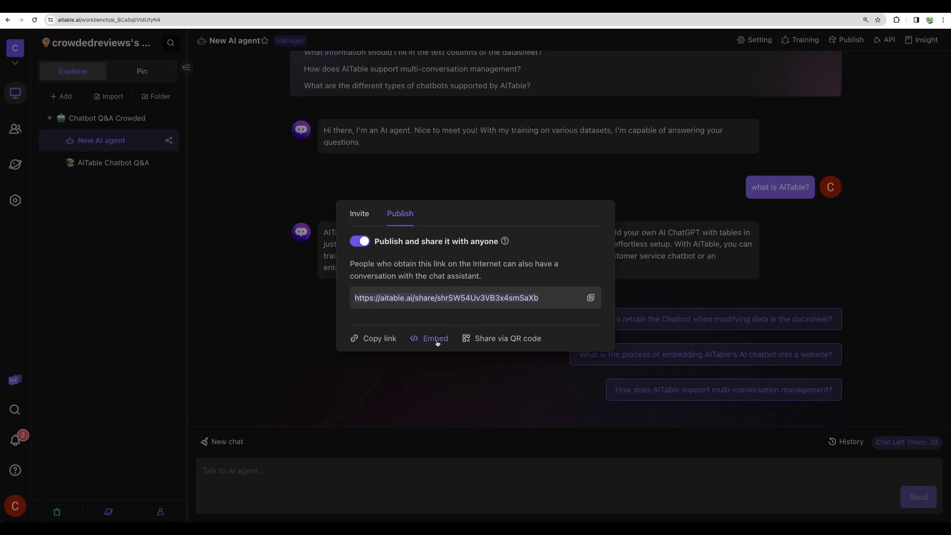
pyautogui.click(436, 339)
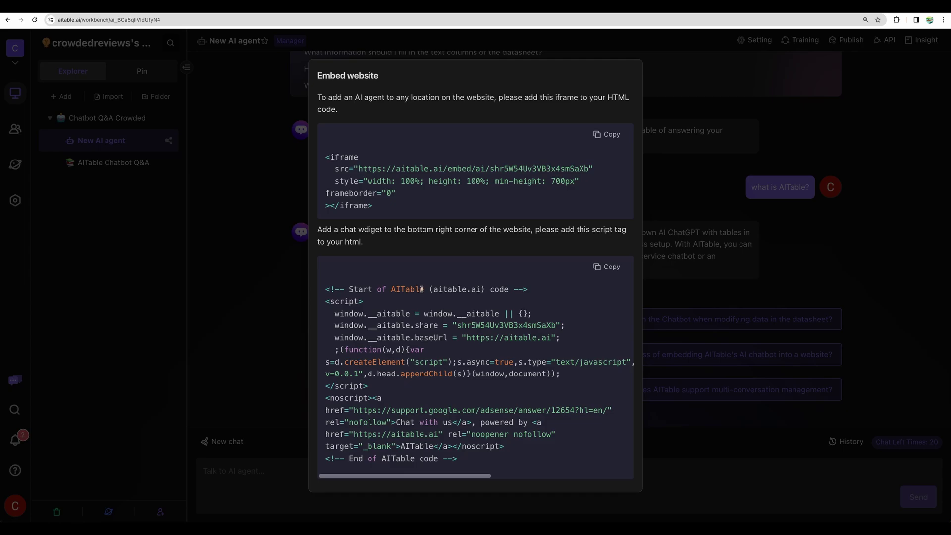
# Step: Highlight the chat widget script and the 'bottom right corner' wording in the embed code
pyautogui.moveTo(326, 290); pyautogui.dragTo(435, 374)
pyautogui.click(336, 283)
pyautogui.moveTo(326, 289); pyautogui.dragTo(532, 464)
pyautogui.click(504, 462)
pyautogui.moveTo(460, 460); pyautogui.dragTo(325, 290)
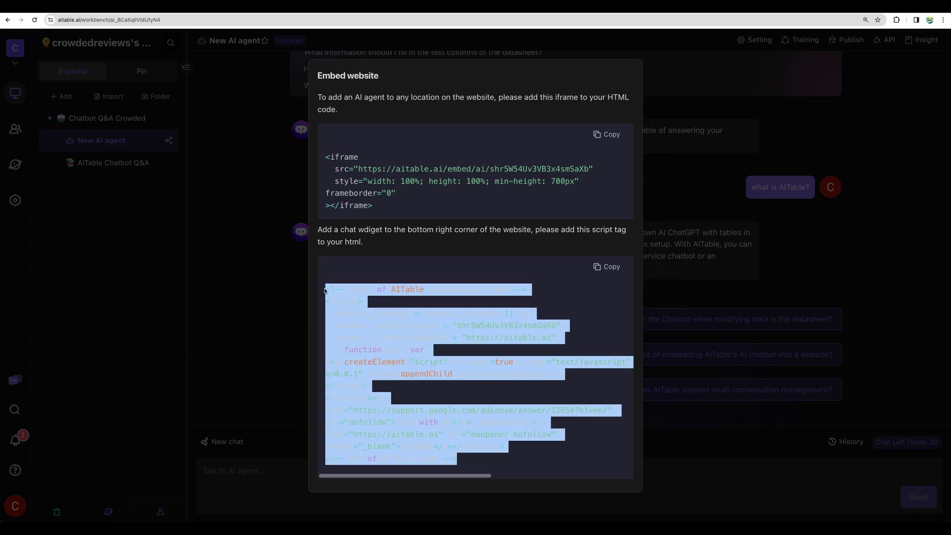
pyautogui.click(329, 288)
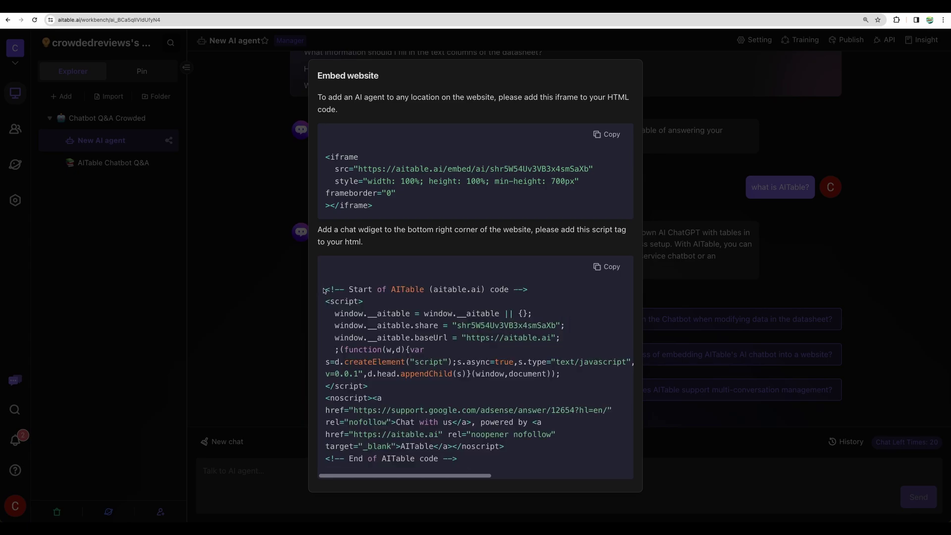
pyautogui.moveTo(324, 290); pyautogui.dragTo(449, 395)
pyautogui.click(450, 397)
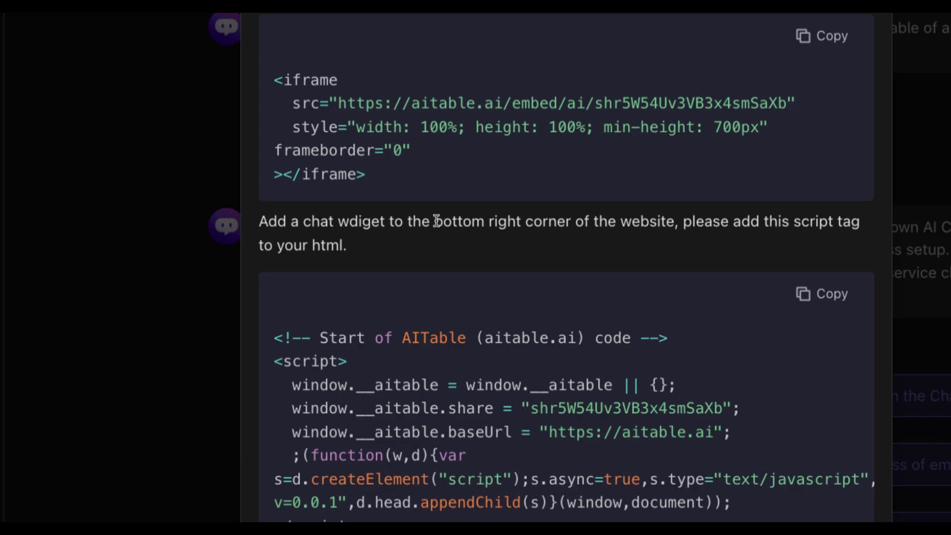
pyautogui.moveTo(435, 221); pyautogui.dragTo(570, 221)
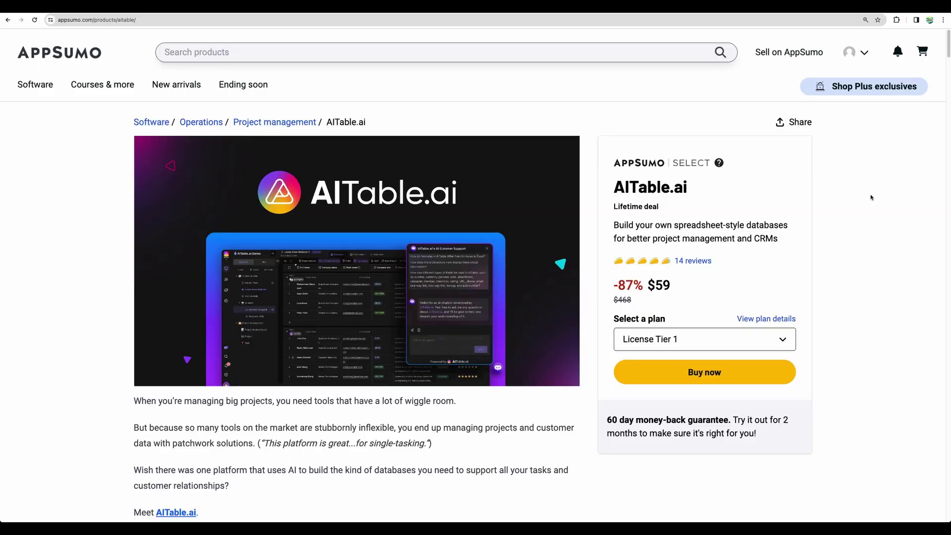
# Step: Highlight the AITable.ai product title and scroll through the deal's overview sections
pyautogui.moveTo(615, 187); pyautogui.dragTo(689, 188)
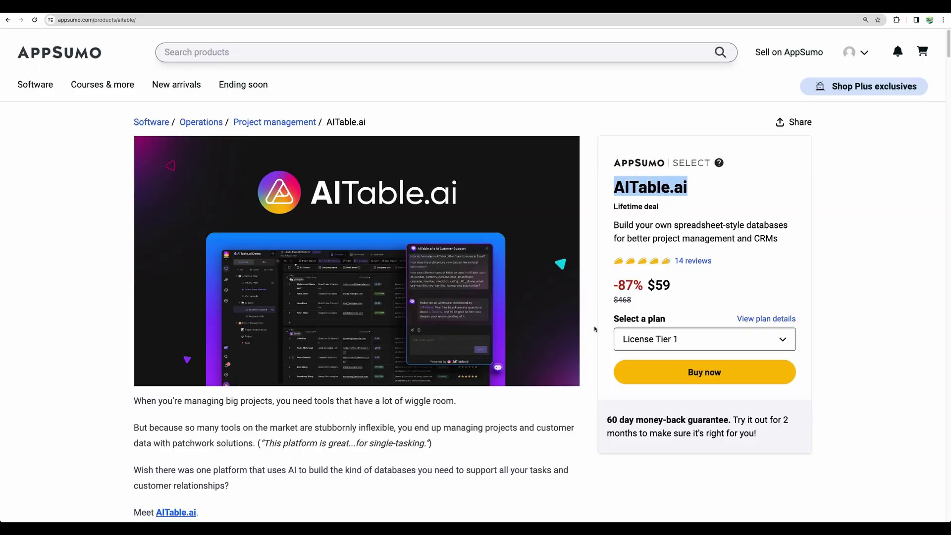
pyautogui.scroll(-7, 595, 330)
pyautogui.scroll(-3, 594, 330)
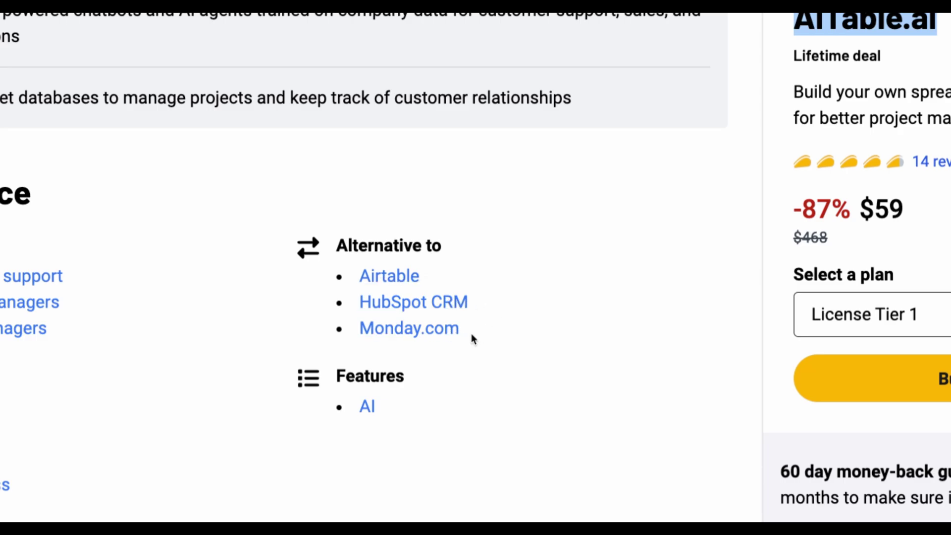
pyautogui.scroll(9, 456, 302)
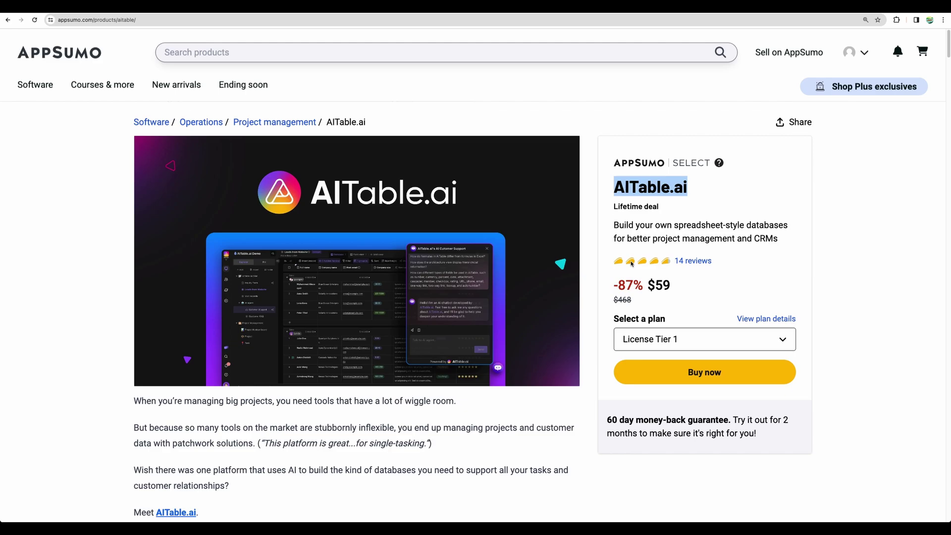
pyautogui.scroll(-2, 540, 325)
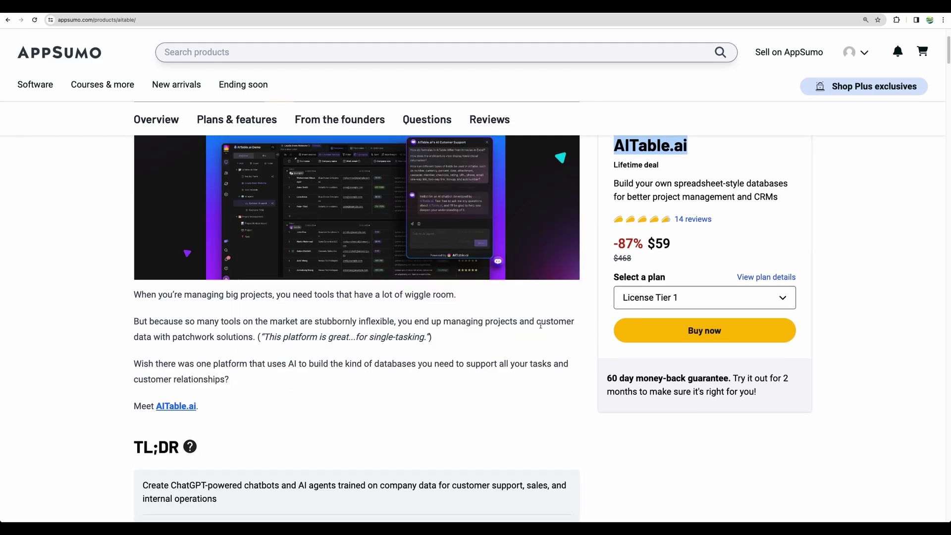
pyautogui.scroll(1, 494, 365)
pyautogui.scroll(-10, 493, 365)
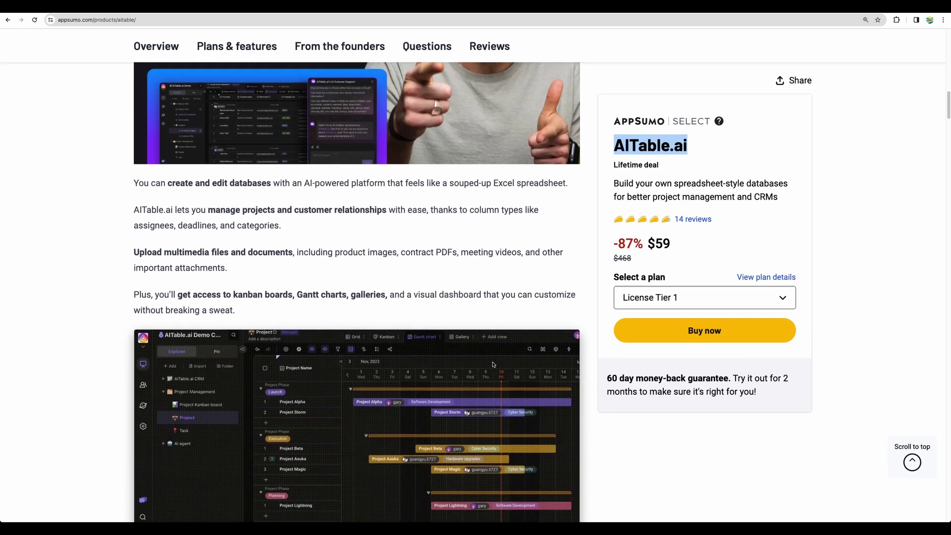
pyautogui.scroll(-1, 539, 356)
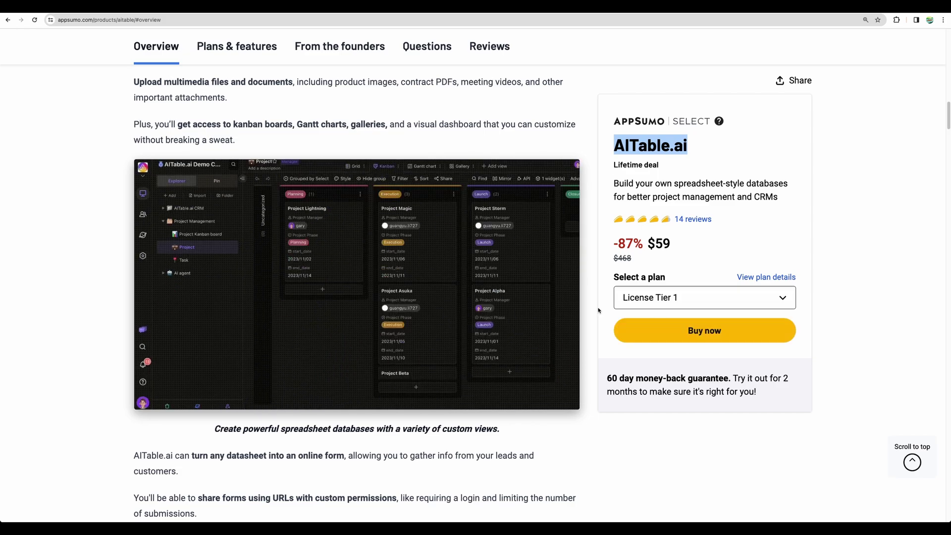
# Step: Clear the title highlight, scroll further down the overview, then scroll back up
pyautogui.click(599, 313)
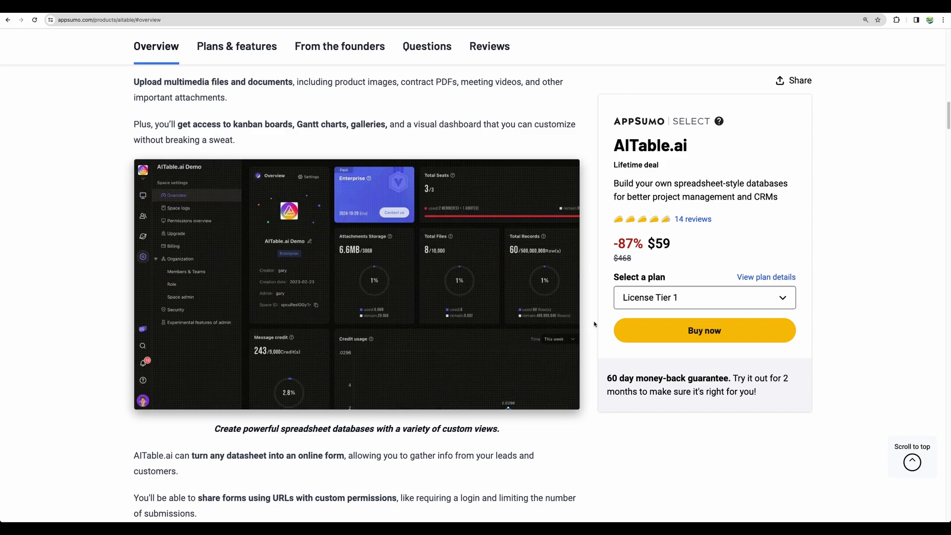
pyautogui.scroll(-5, 596, 321)
pyautogui.scroll(-6, 594, 325)
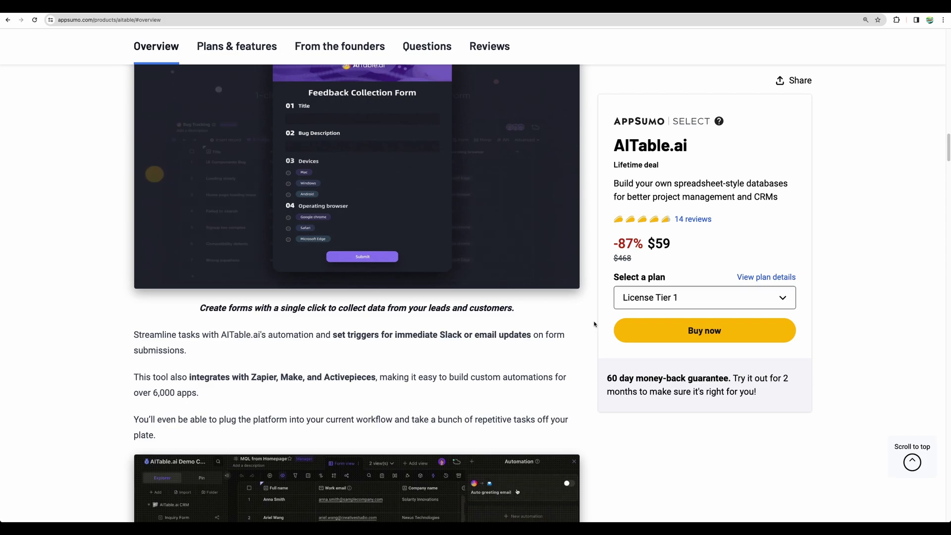
pyautogui.scroll(-8, 589, 327)
pyautogui.scroll(20, 585, 329)
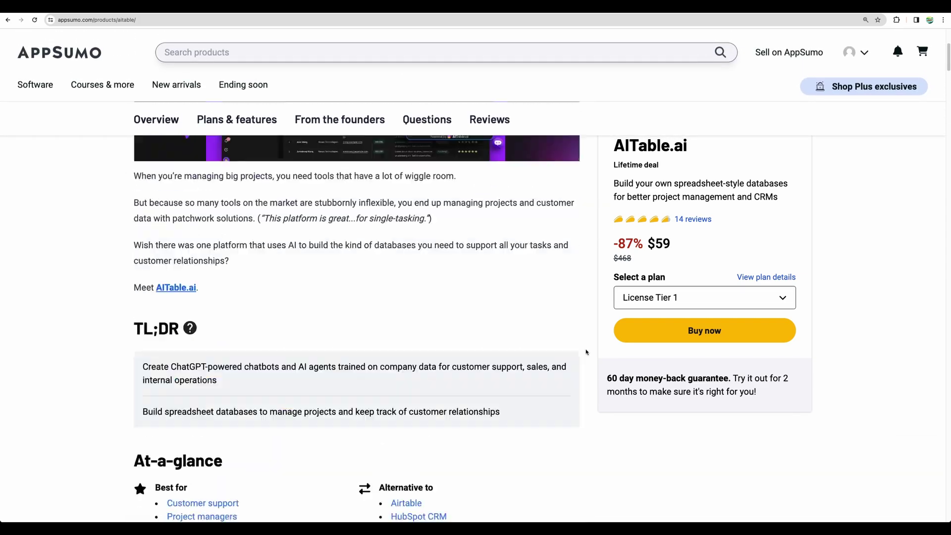